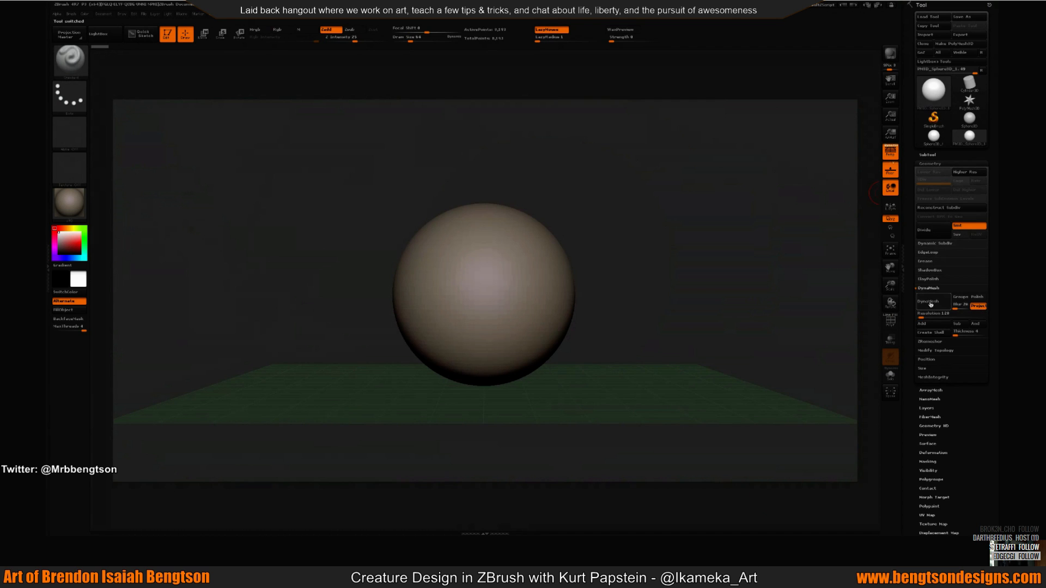
Step: Turn the sphere into a DynaMesh, increase the brush draw size and hide the floor grid
{"action": "left_click", "coordinate": [924, 305]}
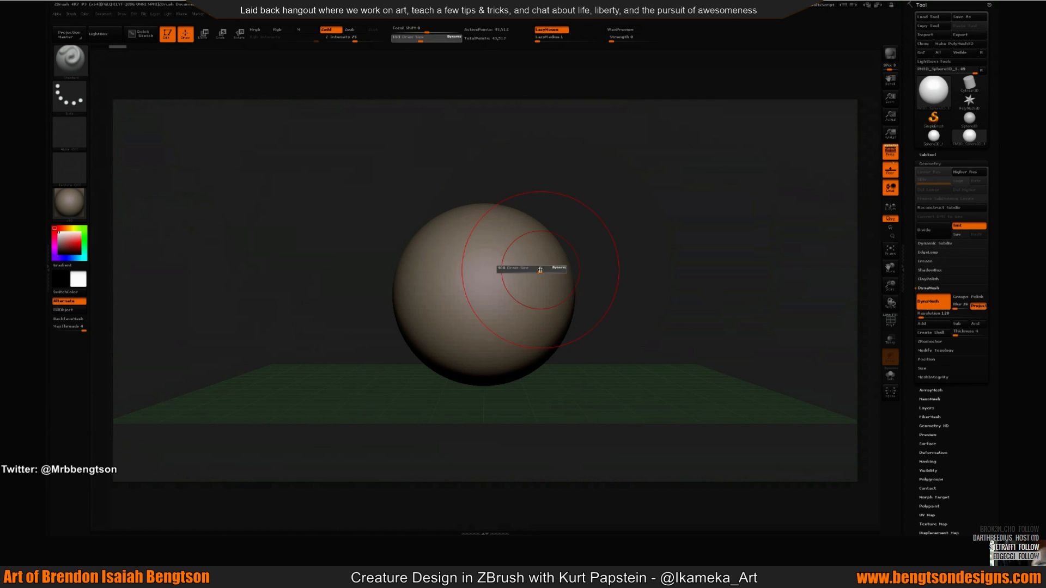
{"action": "left_click_drag", "start_coordinate": [525, 270], "coordinate": [507, 305]}
{"action": "left_click_drag", "start_coordinate": [504, 228], "coordinate": [520, 320], "text": "shift"}
{"action": "left_click_drag", "start_coordinate": [591, 349], "coordinate": [544, 408]}
{"action": "left_click_drag", "start_coordinate": [581, 245], "coordinate": [587, 227], "text": "shift"}
{"action": "mouse_move", "coordinate": [650, 255]}
{"action": "left_mouse_down"}
{"action": "mouse_move", "coordinate": [680, 213]}
{"action": "mouse_move", "coordinate": [689, 158]}
{"action": "left_mouse_up"}
{"action": "left_click_drag", "start_coordinate": [518, 272], "coordinate": [576, 366], "text": "shift"}
{"action": "left_click_drag", "start_coordinate": [628, 255], "coordinate": [605, 311]}
{"action": "mouse_move", "coordinate": [479, 272]}
{"action": "left_mouse_down", "text": "shift"}
{"action": "mouse_move", "coordinate": [440, 253]}
{"action": "mouse_move", "coordinate": [507, 234]}
{"action": "left_mouse_up", "text": "shift"}
{"action": "left_click_drag", "start_coordinate": [599, 247], "coordinate": [557, 158], "text": "alt"}
{"action": "left_click_drag", "start_coordinate": [607, 202], "coordinate": [728, 277], "text": "ctrl"}
{"action": "left_click", "coordinate": [890, 170]}
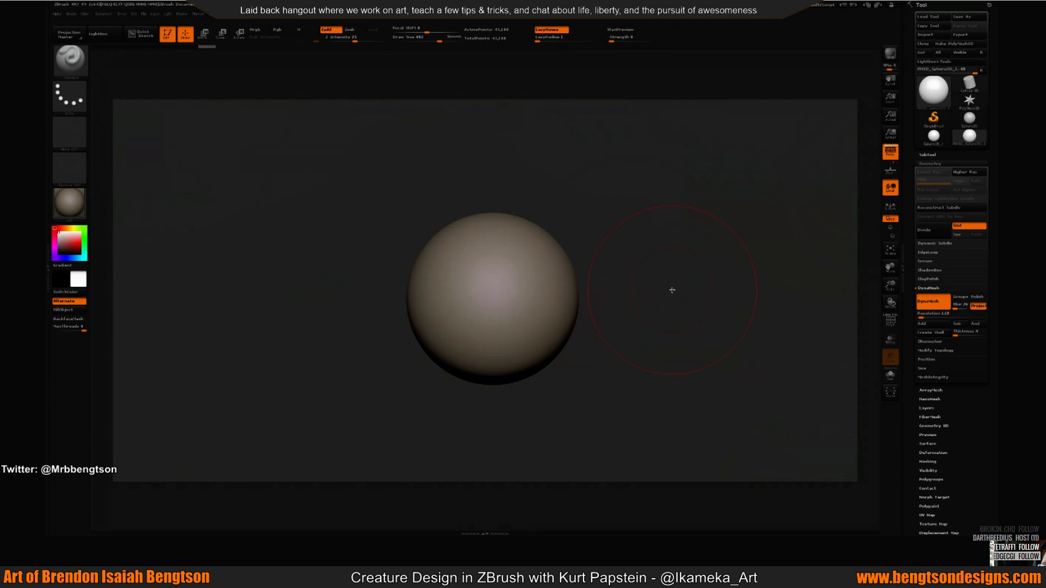
Step: Build up and carve rough clay planes over the front and lower side of the sphere with a smaller ClayBuildup brush
{"action": "key", "text": "s"}
{"action": "left_click_drag", "start_coordinate": [541, 275], "coordinate": [527, 275]}
{"action": "key", "text": "b"}
{"action": "key", "text": "c"}
{"action": "key", "text": "b"}
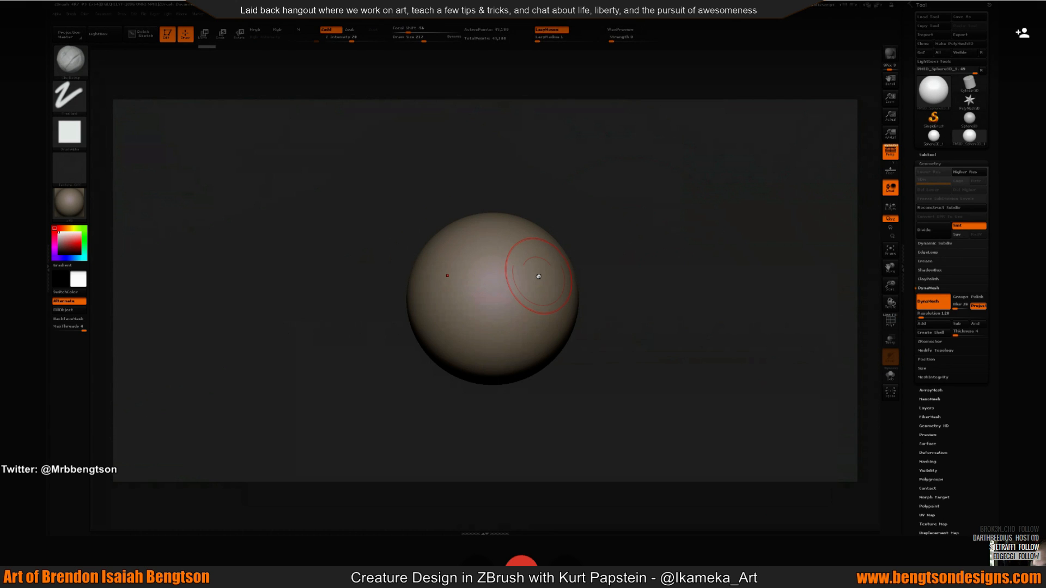
{"action": "key", "text": "s"}
{"action": "left_click_drag", "start_coordinate": [535, 243], "coordinate": [531, 243]}
{"action": "left_click_drag", "start_coordinate": [624, 246], "coordinate": [620, 219], "text": "alt"}
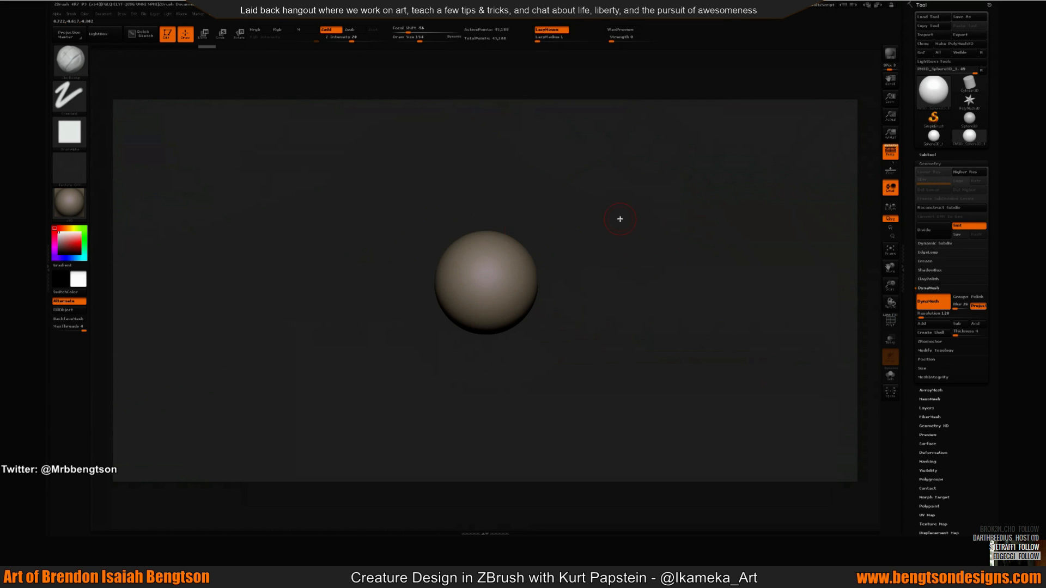
{"action": "mouse_move", "coordinate": [528, 283]}
{"action": "left_mouse_down"}
{"action": "mouse_move", "coordinate": [485, 281]}
{"action": "mouse_move", "coordinate": [542, 291]}
{"action": "mouse_move", "coordinate": [579, 282]}
{"action": "mouse_move", "coordinate": [528, 286]}
{"action": "left_mouse_up"}
{"action": "key", "text": "s"}
{"action": "left_click_drag", "start_coordinate": [615, 274], "coordinate": [620, 274]}
{"action": "mouse_move", "coordinate": [520, 283]}
{"action": "left_mouse_down"}
{"action": "mouse_move", "coordinate": [612, 284]}
{"action": "mouse_move", "coordinate": [560, 306]}
{"action": "left_mouse_up"}
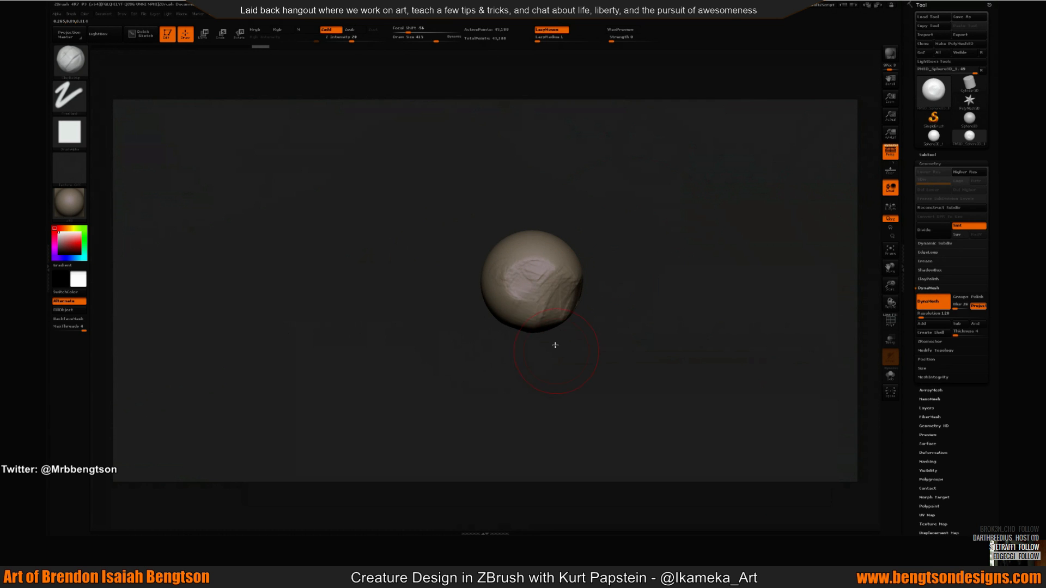
{"action": "left_click_drag", "start_coordinate": [555, 345], "coordinate": [582, 320]}
{"action": "mouse_move", "coordinate": [512, 326]}
{"action": "left_mouse_down"}
{"action": "mouse_move", "coordinate": [542, 324]}
{"action": "mouse_move", "coordinate": [508, 329]}
{"action": "mouse_move", "coordinate": [482, 289]}
{"action": "left_mouse_up"}
{"action": "mouse_move", "coordinate": [577, 327]}
{"action": "left_mouse_down"}
{"action": "mouse_move", "coordinate": [569, 294]}
{"action": "mouse_move", "coordinate": [507, 310]}
{"action": "mouse_move", "coordinate": [528, 264]}
{"action": "left_mouse_up"}
{"action": "left_click_drag", "start_coordinate": [597, 244], "coordinate": [644, 301]}
Step: Reshape the carved form with the Move Topological brush, smooth it and remesh it with DynaMesh
{"action": "key", "text": "b"}
{"action": "key", "text": "m"}
{"action": "key", "text": "t"}
{"action": "left_click_drag", "start_coordinate": [615, 219], "coordinate": [636, 245], "text": "shift"}
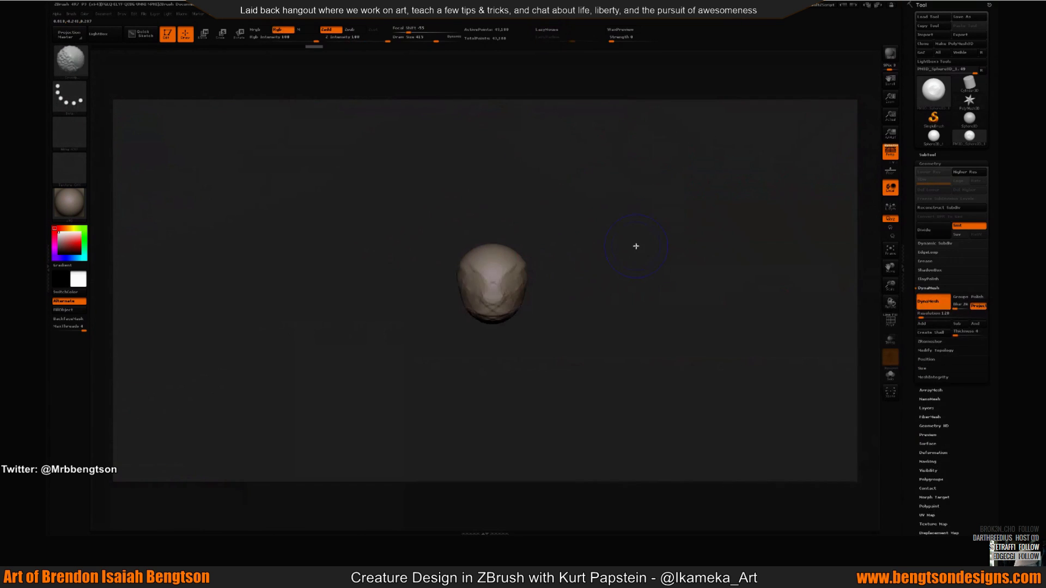
{"action": "left_click_drag", "start_coordinate": [561, 240], "coordinate": [580, 283]}
{"action": "left_click_drag", "start_coordinate": [596, 226], "coordinate": [597, 346], "text": "ctrl"}
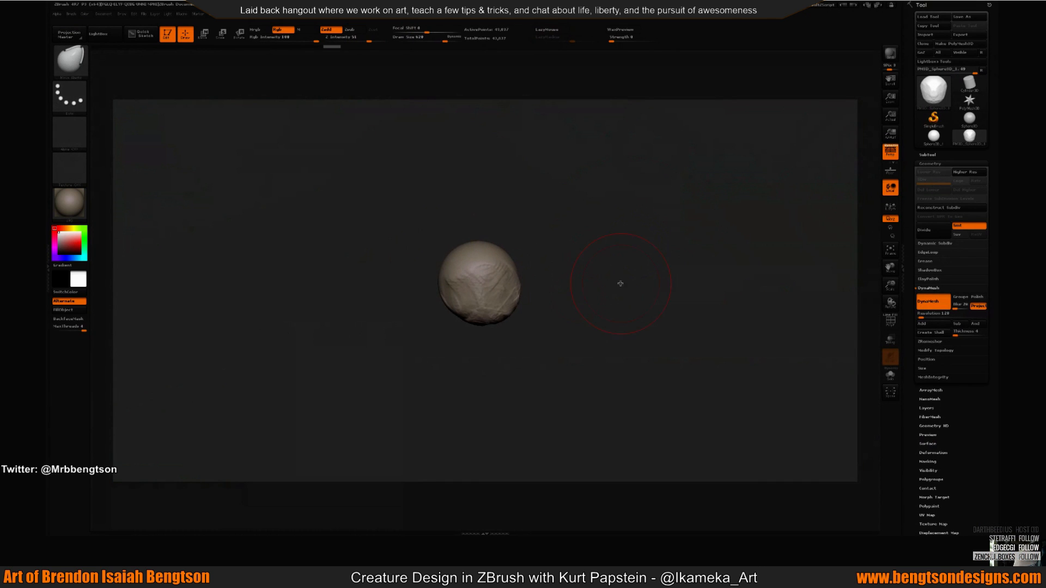
Step: Pull the form into an elongated torso with protruding shoulders using the Move Topological brush
{"action": "left_click", "coordinate": [890, 169]}
{"action": "key", "text": "f"}
{"action": "left_click_drag", "start_coordinate": [697, 308], "coordinate": [693, 320]}
{"action": "left_click", "coordinate": [890, 170]}
{"action": "mouse_move", "coordinate": [698, 248]}
{"action": "left_mouse_down", "text": "shift"}
{"action": "mouse_move", "coordinate": [682, 258]}
{"action": "mouse_move", "coordinate": [633, 213]}
{"action": "mouse_move", "coordinate": [635, 250]}
{"action": "mouse_move", "coordinate": [604, 251]}
{"action": "left_mouse_up", "text": "shift"}
{"action": "left_click_drag", "start_coordinate": [510, 244], "coordinate": [509, 225]}
{"action": "left_click_drag", "start_coordinate": [604, 240], "coordinate": [635, 248]}
{"action": "mouse_move", "coordinate": [538, 229]}
{"action": "left_mouse_down"}
{"action": "mouse_move", "coordinate": [531, 236]}
{"action": "mouse_move", "coordinate": [530, 226]}
{"action": "mouse_move", "coordinate": [558, 238]}
{"action": "mouse_move", "coordinate": [583, 271]}
{"action": "mouse_move", "coordinate": [561, 299]}
{"action": "left_mouse_up"}
{"action": "key", "text": "s"}
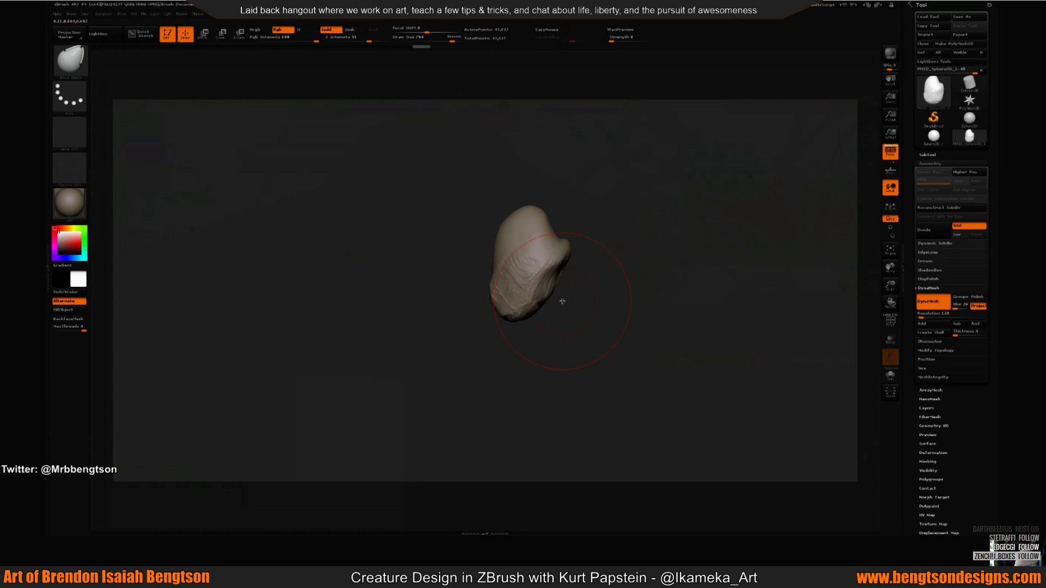
{"action": "left_click_drag", "start_coordinate": [621, 272], "coordinate": [584, 270], "text": "shift"}
{"action": "mouse_move", "coordinate": [601, 305]}
{"action": "left_mouse_down"}
{"action": "mouse_move", "coordinate": [595, 322]}
{"action": "mouse_move", "coordinate": [595, 303]}
{"action": "left_mouse_up"}
{"action": "mouse_move", "coordinate": [681, 297]}
{"action": "left_mouse_down", "text": "shift"}
{"action": "mouse_move", "coordinate": [622, 281]}
{"action": "mouse_move", "coordinate": [639, 293]}
{"action": "left_mouse_up", "text": "shift"}
Step: Build up clay along the torso's upper back and sides with the ClayBuildup brush
{"action": "key", "text": "b"}
{"action": "key", "text": "c"}
{"action": "key", "text": "b"}
{"action": "left_click_drag", "start_coordinate": [560, 241], "coordinate": [573, 255]}
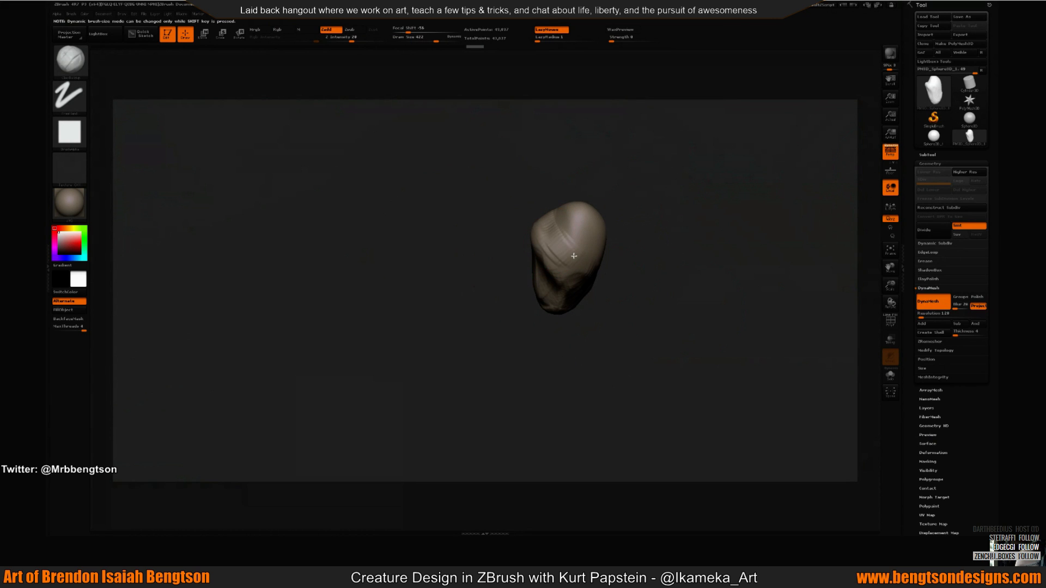
{"action": "left_click_drag", "start_coordinate": [607, 200], "coordinate": [583, 228]}
{"action": "right_click_drag", "start_coordinate": [579, 234], "coordinate": [608, 214]}
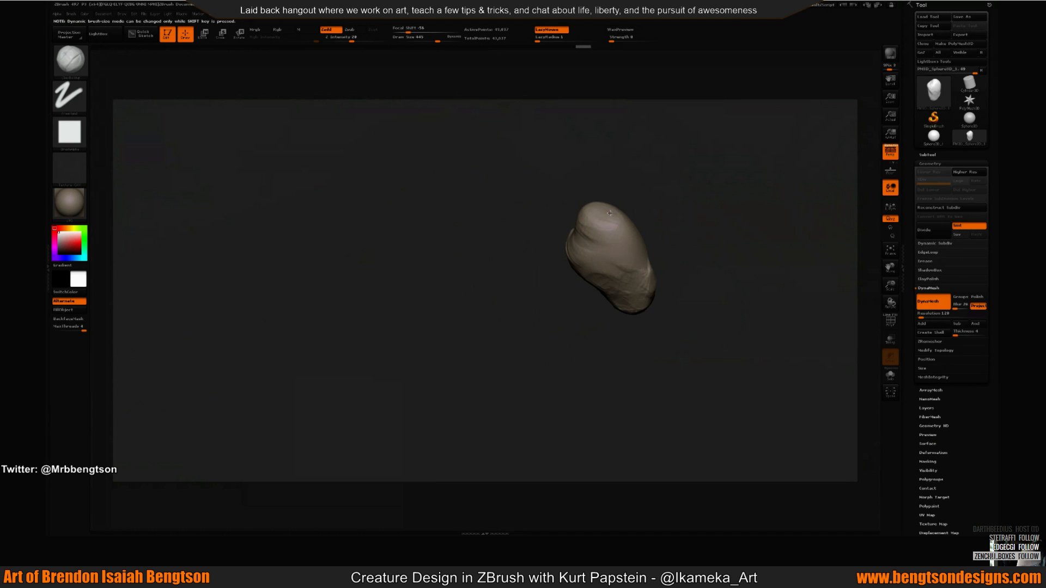
{"action": "mouse_move", "coordinate": [665, 234]}
{"action": "right_mouse_down"}
{"action": "mouse_move", "coordinate": [631, 230]}
{"action": "mouse_move", "coordinate": [573, 248]}
{"action": "right_mouse_up"}
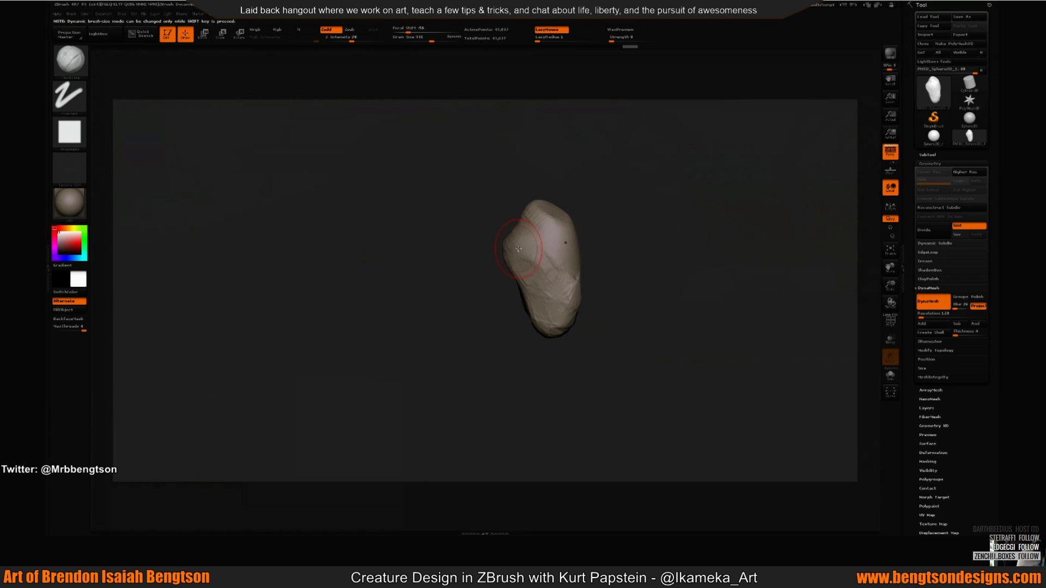
Step: Build rounded shoulder stubs and a thick neck onto the torso with ClayBuildup strokes
{"action": "mouse_move", "coordinate": [484, 283]}
{"action": "right_mouse_down"}
{"action": "mouse_move", "coordinate": [495, 256]}
{"action": "mouse_move", "coordinate": [530, 266]}
{"action": "mouse_move", "coordinate": [512, 262]}
{"action": "mouse_move", "coordinate": [563, 243]}
{"action": "mouse_move", "coordinate": [556, 249]}
{"action": "right_mouse_up"}
{"action": "mouse_move", "coordinate": [498, 257]}
{"action": "left_mouse_down"}
{"action": "mouse_move", "coordinate": [481, 273]}
{"action": "mouse_move", "coordinate": [484, 304]}
{"action": "mouse_move", "coordinate": [459, 273]}
{"action": "left_mouse_up"}
{"action": "mouse_move", "coordinate": [522, 240]}
{"action": "right_mouse_down"}
{"action": "mouse_move", "coordinate": [570, 215]}
{"action": "mouse_move", "coordinate": [566, 289]}
{"action": "mouse_move", "coordinate": [504, 242]}
{"action": "right_mouse_up"}
{"action": "mouse_move", "coordinate": [444, 289]}
{"action": "left_mouse_down"}
{"action": "mouse_move", "coordinate": [436, 275]}
{"action": "mouse_move", "coordinate": [461, 269]}
{"action": "left_mouse_up"}
{"action": "right_click_drag", "start_coordinate": [500, 266], "coordinate": [555, 239]}
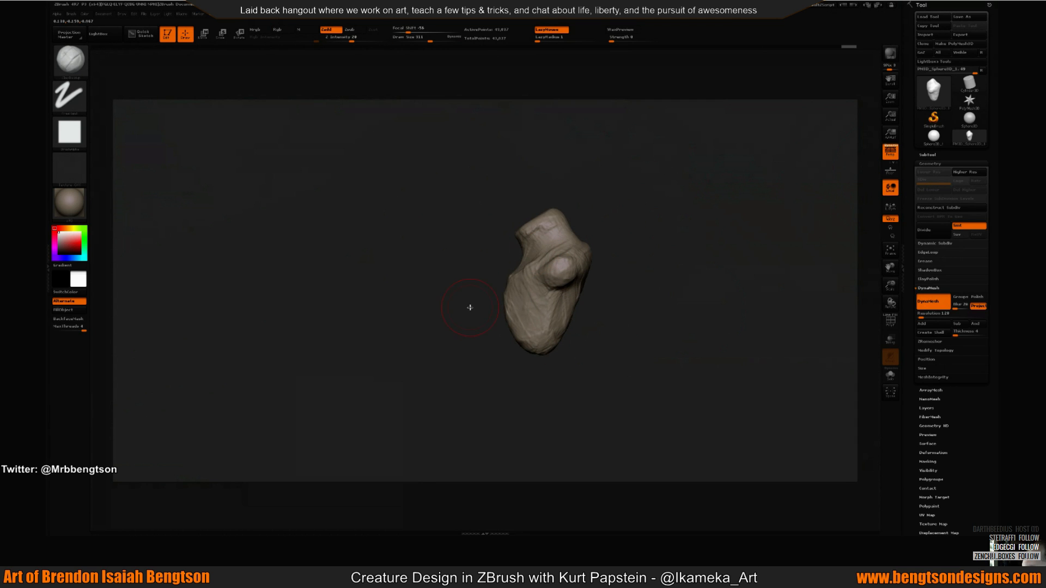
{"action": "right_click_drag", "start_coordinate": [470, 308], "coordinate": [520, 270]}
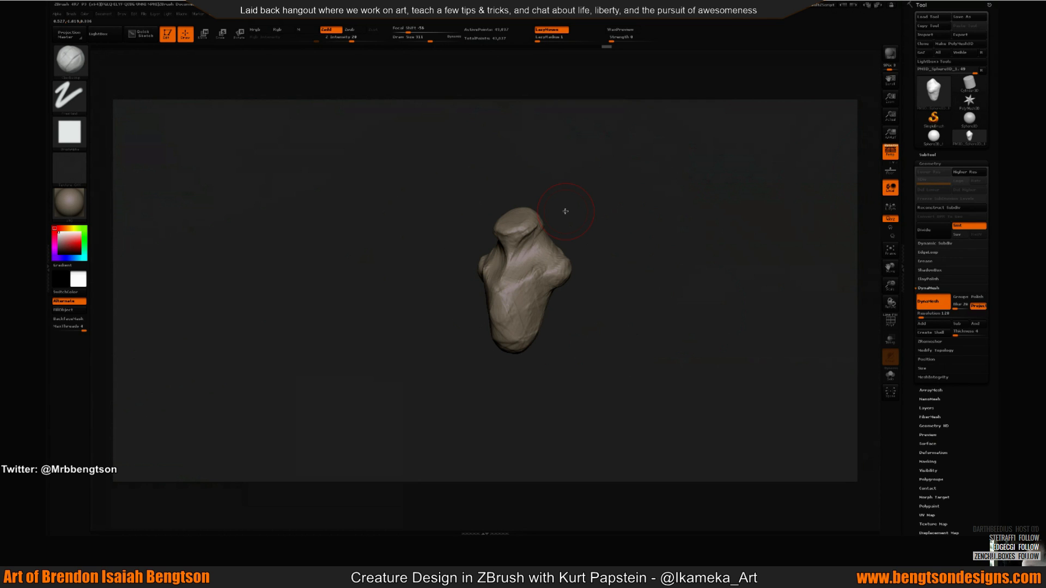
Step: Add clay folds below the shoulder stubs and across the belly, and remesh the torso
{"action": "mouse_move", "coordinate": [565, 211]}
{"action": "left_mouse_down"}
{"action": "mouse_move", "coordinate": [621, 270]}
{"action": "mouse_move", "coordinate": [652, 264]}
{"action": "mouse_move", "coordinate": [587, 272]}
{"action": "mouse_move", "coordinate": [606, 299]}
{"action": "left_mouse_up"}
{"action": "mouse_move", "coordinate": [611, 256]}
{"action": "left_mouse_down"}
{"action": "mouse_move", "coordinate": [593, 288]}
{"action": "mouse_move", "coordinate": [598, 306]}
{"action": "mouse_move", "coordinate": [611, 300]}
{"action": "mouse_move", "coordinate": [587, 289]}
{"action": "left_mouse_up"}
{"action": "mouse_move", "coordinate": [622, 290]}
{"action": "left_mouse_down"}
{"action": "mouse_move", "coordinate": [601, 308]}
{"action": "mouse_move", "coordinate": [678, 339]}
{"action": "left_mouse_up"}
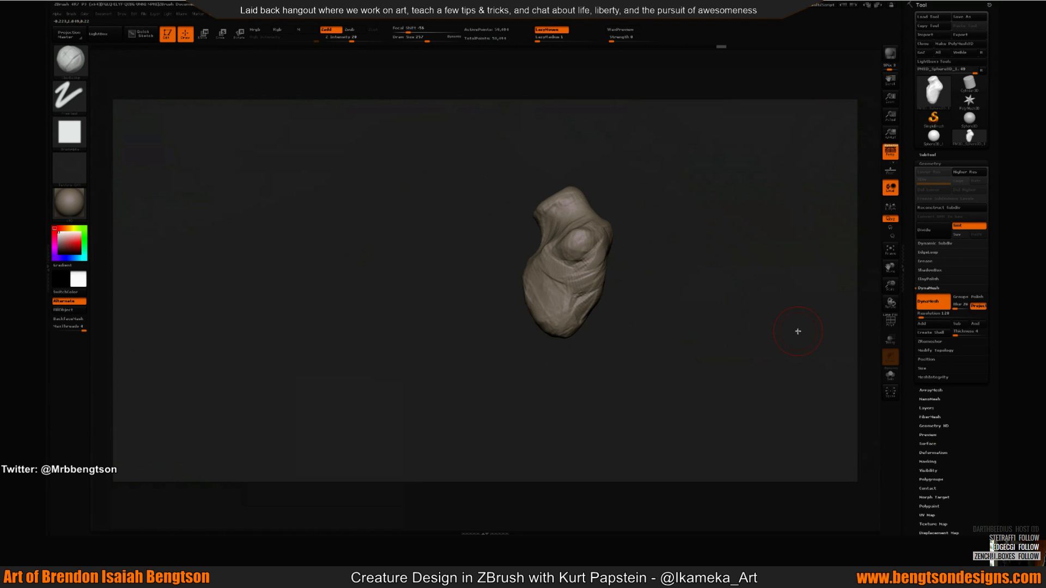
Step: Flatten the ends of the shoulder stubs and the planes of the neck with the hPolish brush
{"action": "key", "text": "b"}
{"action": "key", "text": "h"}
{"action": "key", "text": "p"}
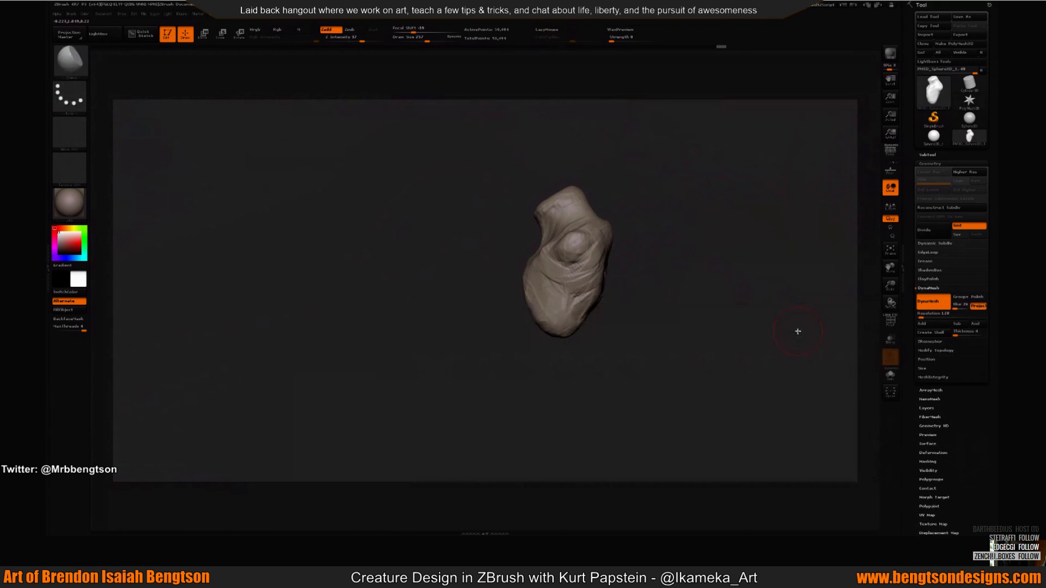
{"action": "key", "text": "p"}
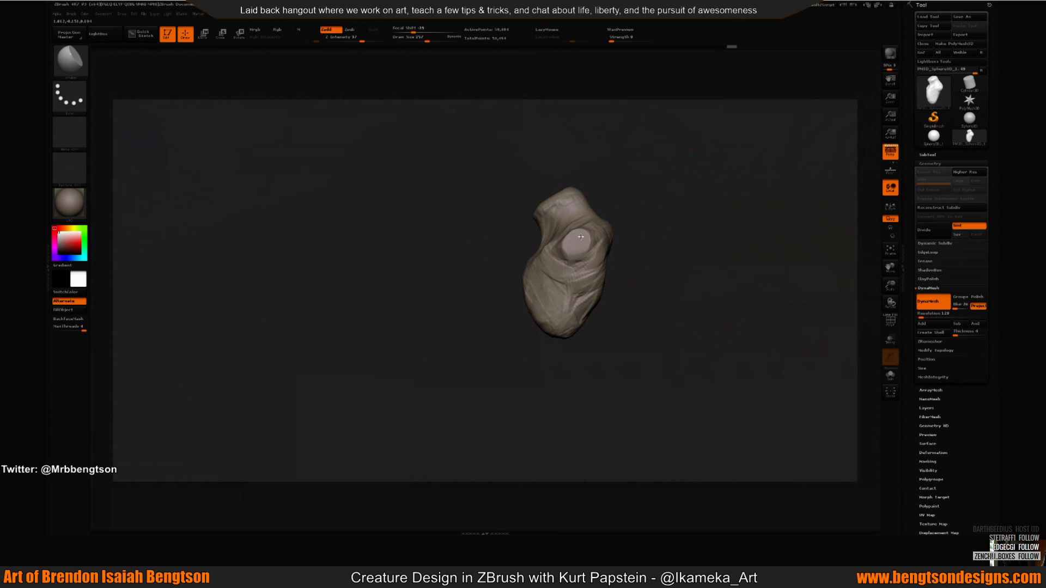
{"action": "left_click_drag", "start_coordinate": [632, 288], "coordinate": [623, 223]}
{"action": "left_click_drag", "start_coordinate": [575, 292], "coordinate": [578, 291]}
{"action": "mouse_move", "coordinate": [601, 247]}
{"action": "left_mouse_down"}
{"action": "mouse_move", "coordinate": [625, 250]}
{"action": "mouse_move", "coordinate": [555, 255]}
{"action": "mouse_move", "coordinate": [630, 187]}
{"action": "mouse_move", "coordinate": [625, 210]}
{"action": "mouse_move", "coordinate": [487, 208]}
{"action": "left_mouse_up"}
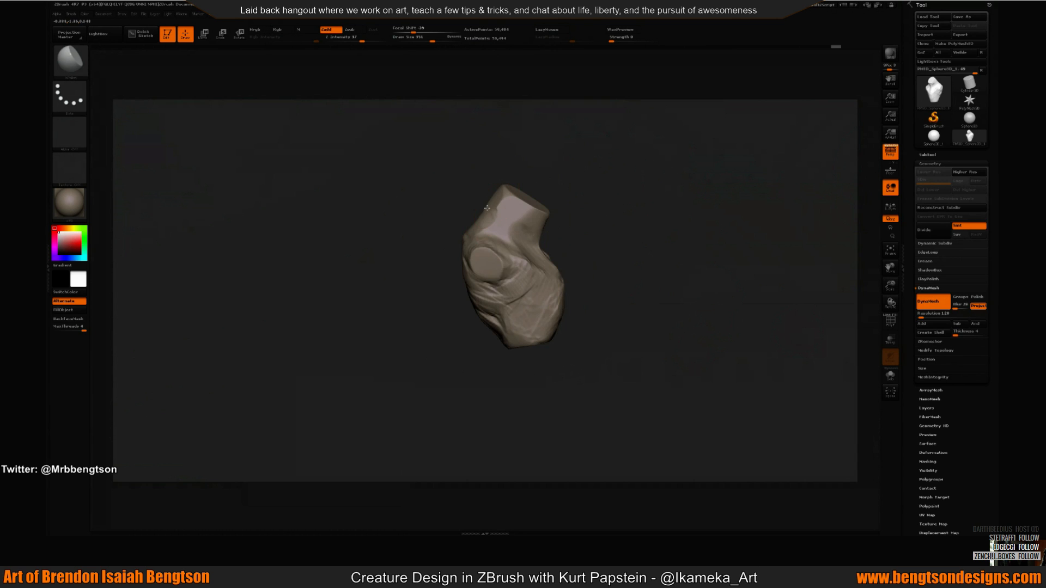
Step: Trim the neck and upper back into cleaner planes with the TrimDynamic brush and remesh the torso
{"action": "key", "text": "b"}
{"action": "key", "text": "t"}
{"action": "key", "text": "d"}
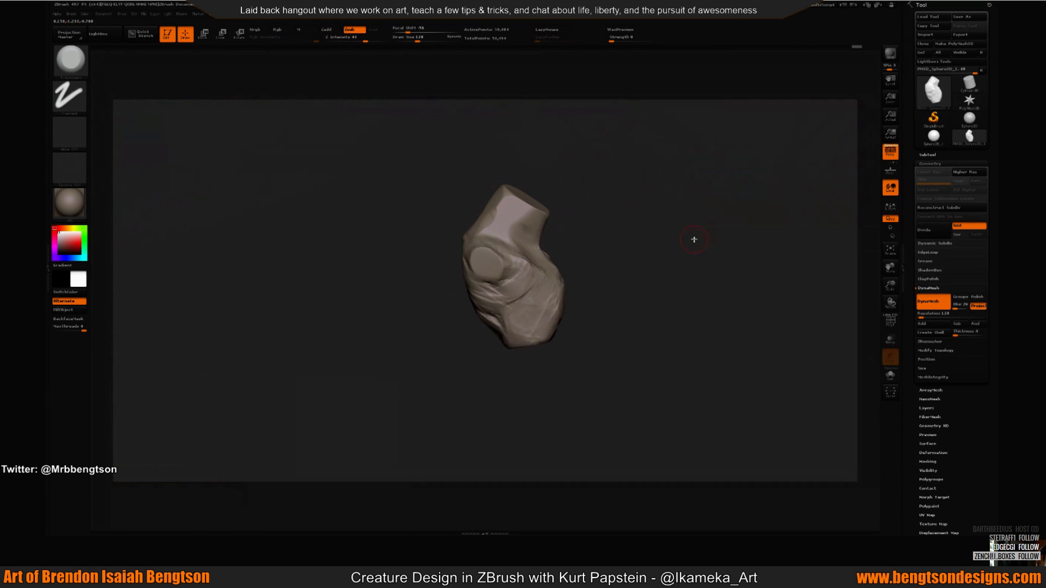
{"action": "left_click_drag", "start_coordinate": [592, 203], "coordinate": [523, 211]}
{"action": "key", "text": "s"}
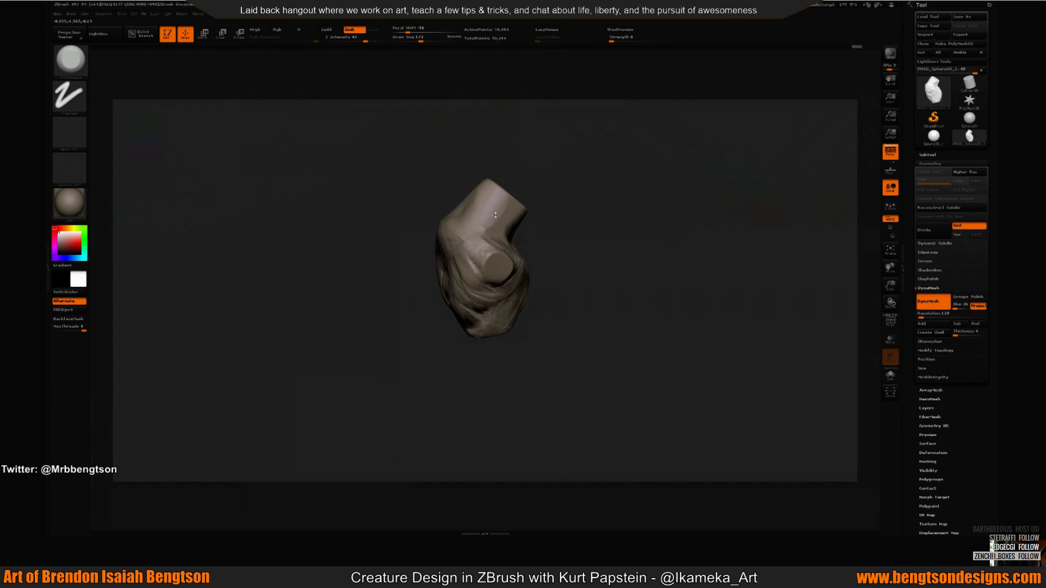
{"action": "left_click_drag", "start_coordinate": [580, 169], "coordinate": [659, 191], "text": "ctrl+shift"}
{"action": "left_click_drag", "start_coordinate": [578, 248], "coordinate": [594, 283]}
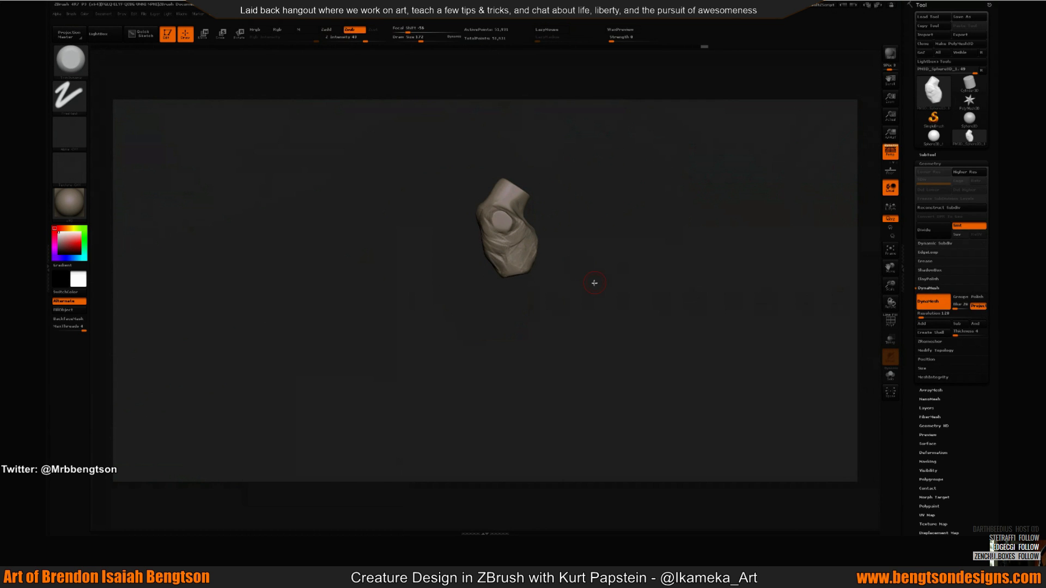
Step: Adjust the silhouette of the neck, back and chest with the Move Topological brush at varying sizes
{"action": "key", "text": "b"}
{"action": "key", "text": "s"}
{"action": "key", "text": "t"}
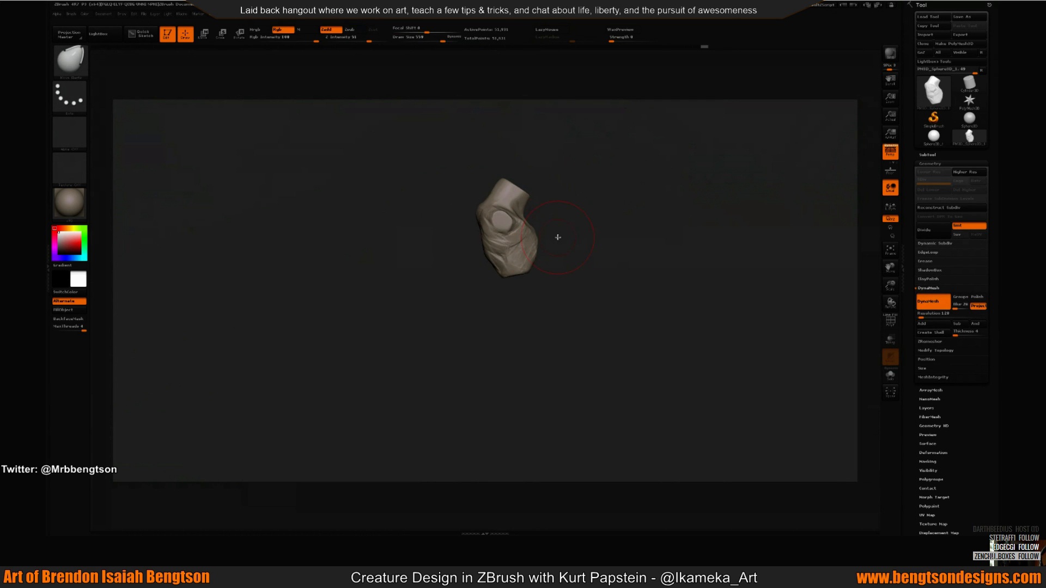
{"action": "mouse_move", "coordinate": [535, 226]}
{"action": "left_mouse_down"}
{"action": "mouse_move", "coordinate": [524, 204]}
{"action": "mouse_move", "coordinate": [545, 209]}
{"action": "mouse_move", "coordinate": [563, 194]}
{"action": "mouse_move", "coordinate": [578, 227]}
{"action": "left_mouse_up"}
{"action": "key", "text": "bracketleft"}
{"action": "key", "text": "bracketright"}
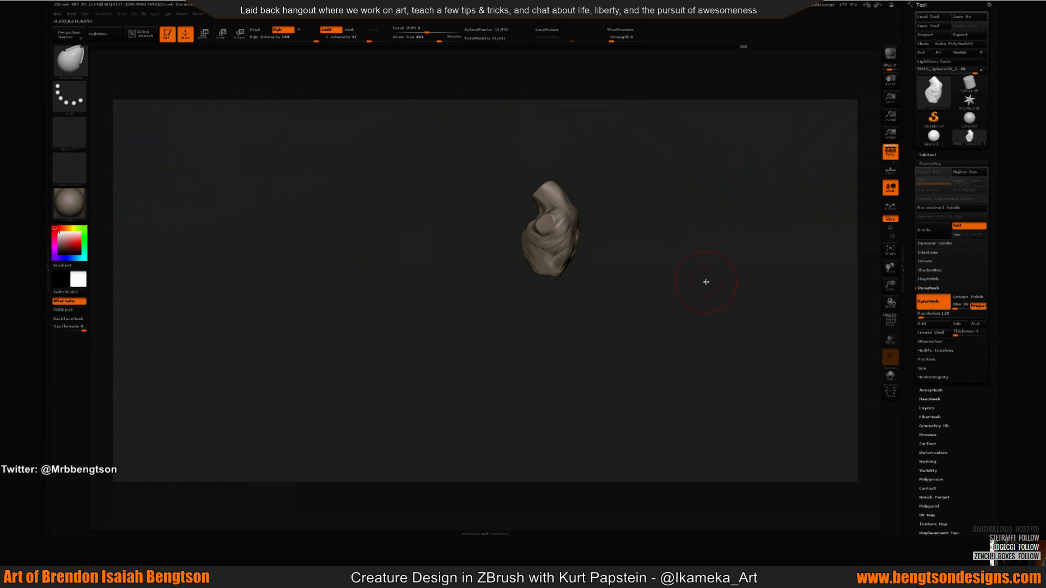
Step: Sculpt streaked volume over the shoulder and back with a textured-alpha brush and smooth the neck area
{"action": "key", "text": "b"}
{"action": "key", "text": "s"}
{"action": "key", "text": "p"}
{"action": "left_click_drag", "start_coordinate": [646, 206], "coordinate": [630, 224]}
{"action": "key", "text": "s"}
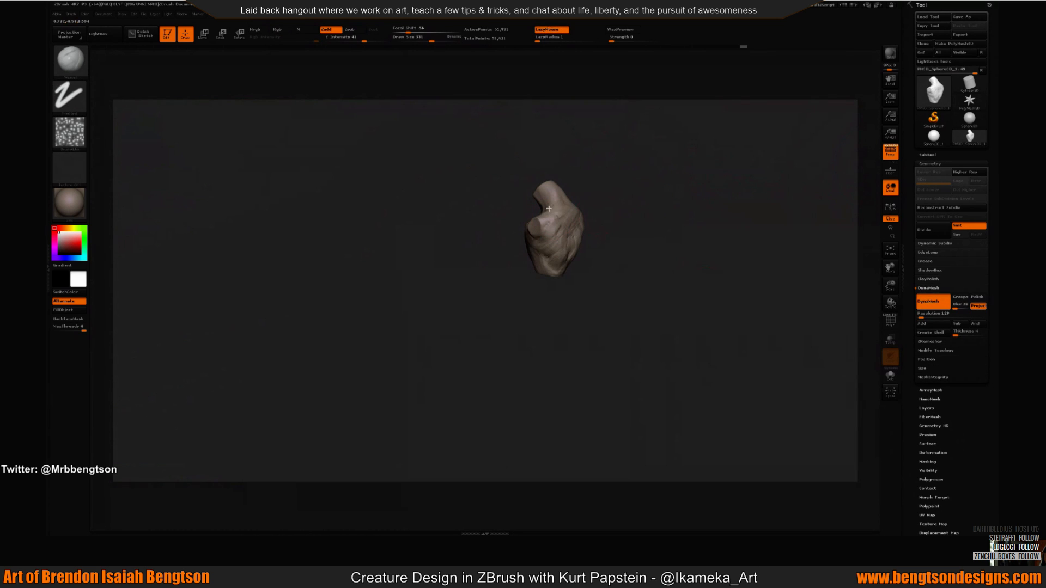
{"action": "mouse_move", "coordinate": [570, 214]}
{"action": "left_mouse_down"}
{"action": "mouse_move", "coordinate": [570, 245]}
{"action": "mouse_move", "coordinate": [572, 236]}
{"action": "left_mouse_up"}
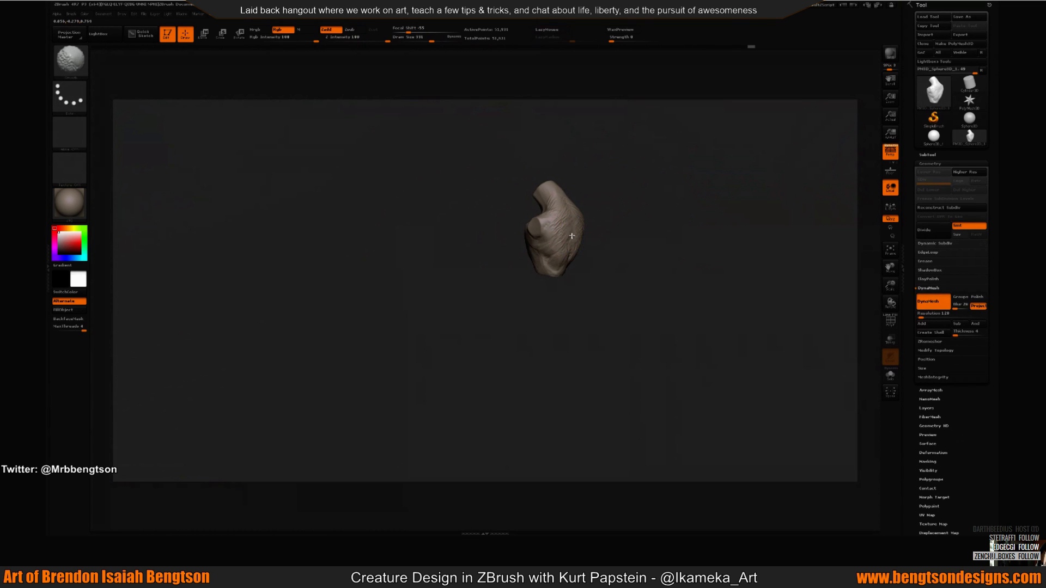
{"action": "left_click_drag", "start_coordinate": [553, 201], "coordinate": [567, 200], "text": "shift"}
Step: Continue the streaked muscle texture around the side, belly and base of the torso
{"action": "left_click_drag", "start_coordinate": [591, 201], "coordinate": [595, 211]}
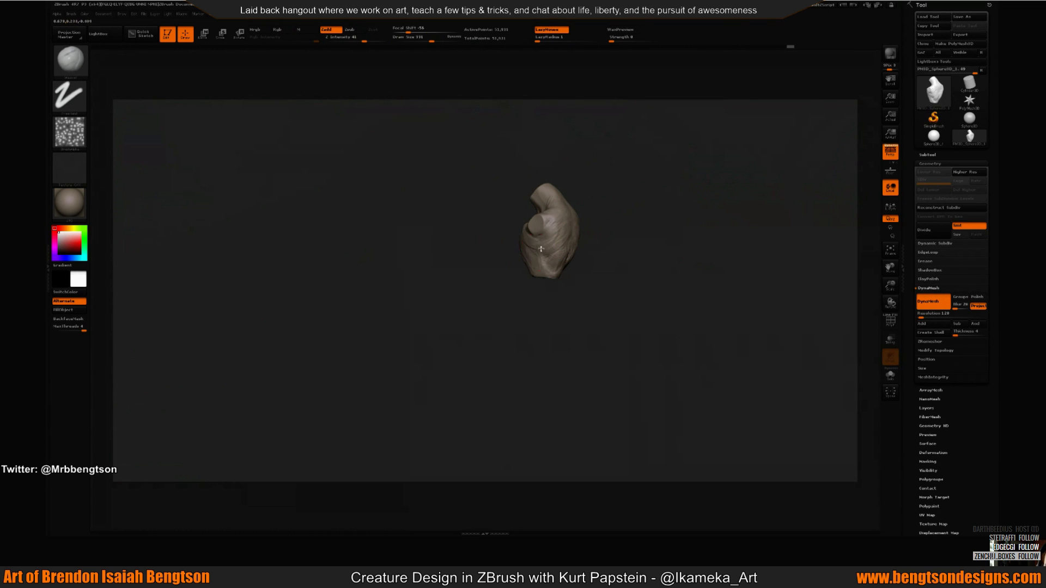
{"action": "left_click_drag", "start_coordinate": [531, 251], "coordinate": [531, 253]}
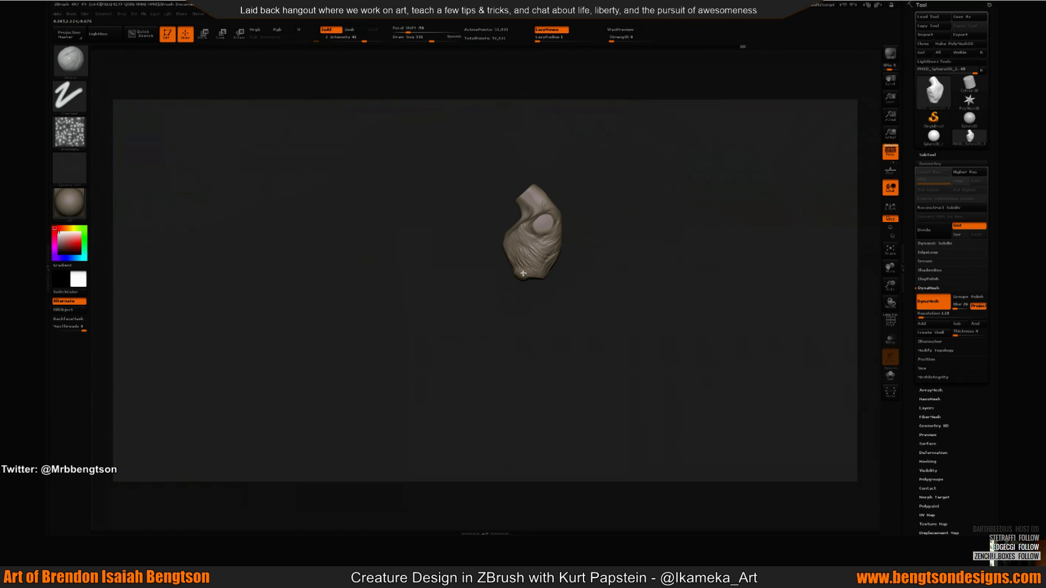
{"action": "left_click_drag", "start_coordinate": [543, 273], "coordinate": [525, 256]}
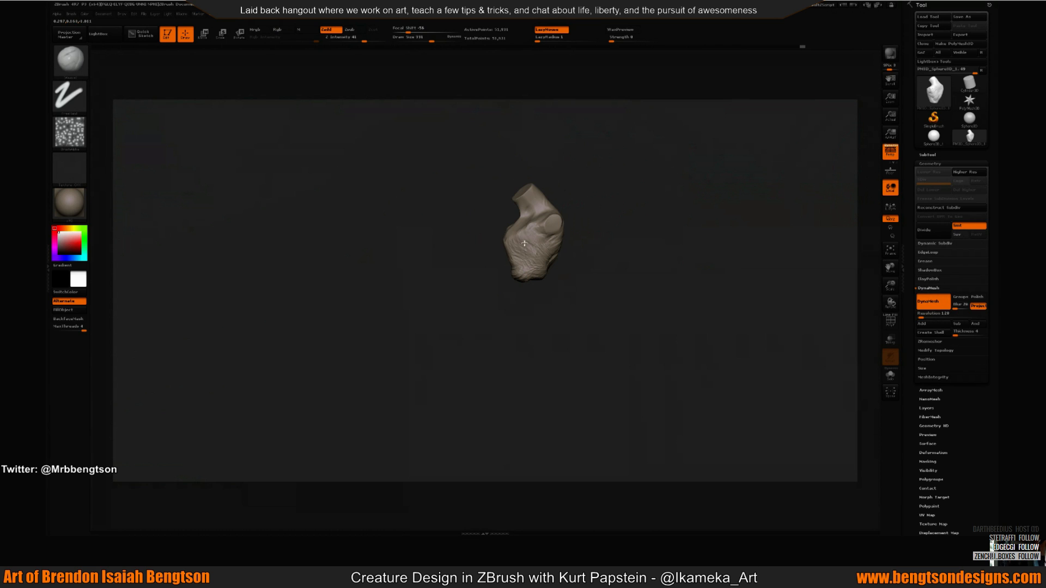
{"action": "mouse_move", "coordinate": [571, 215]}
{"action": "left_mouse_down"}
{"action": "mouse_move", "coordinate": [625, 250]}
{"action": "mouse_move", "coordinate": [639, 234]}
{"action": "mouse_move", "coordinate": [777, 280]}
{"action": "left_mouse_up"}
Step: Insert a cube on the flat end of the neck as the head block
{"action": "key", "text": "b"}
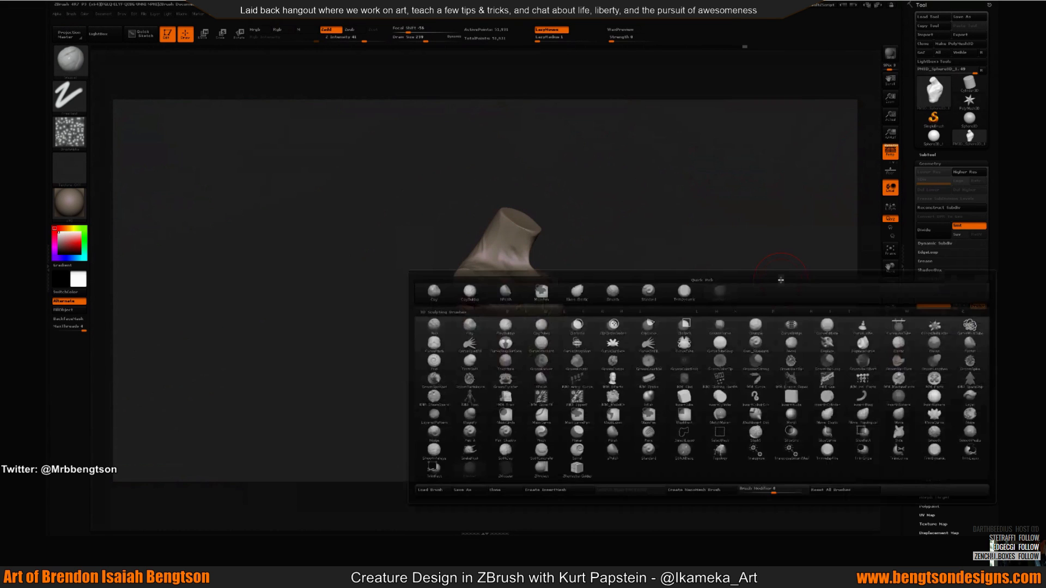
{"action": "key", "text": "i"}
{"action": "key", "text": "c"}
{"action": "left_click_drag", "start_coordinate": [627, 170], "coordinate": [617, 223]}
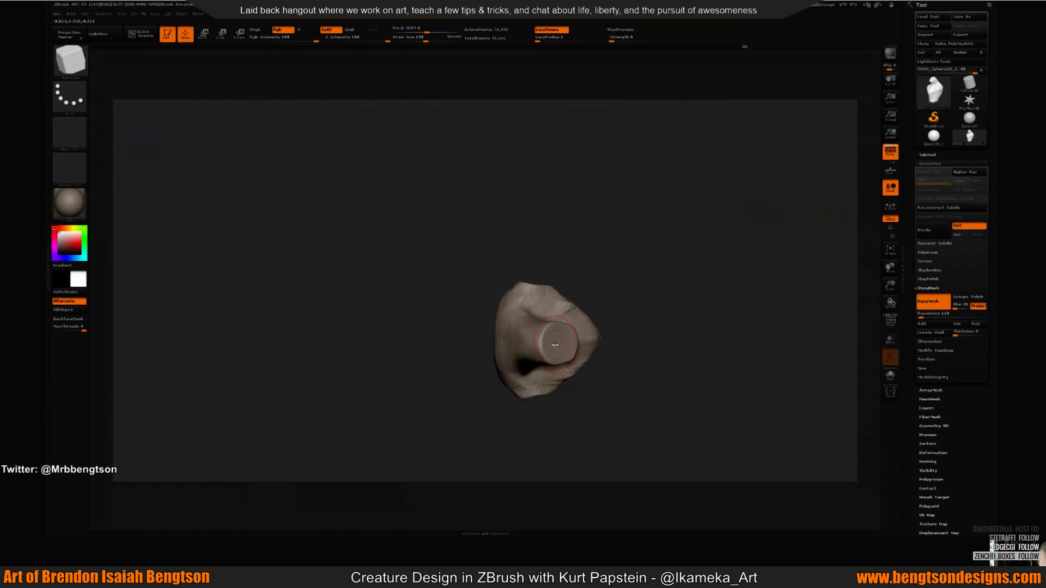
{"action": "mouse_move", "coordinate": [554, 347]}
{"action": "left_mouse_down"}
{"action": "mouse_move", "coordinate": [625, 397]}
{"action": "mouse_move", "coordinate": [625, 236]}
{"action": "left_mouse_up"}
Step: Move and rotate the inserted cube so it sits on the neck as a forward-facing head
{"action": "key", "text": "w"}
{"action": "mouse_move", "coordinate": [532, 259]}
{"action": "left_mouse_down"}
{"action": "mouse_move", "coordinate": [508, 313]}
{"action": "mouse_move", "coordinate": [533, 273]}
{"action": "left_mouse_up"}
{"action": "key", "text": "r"}
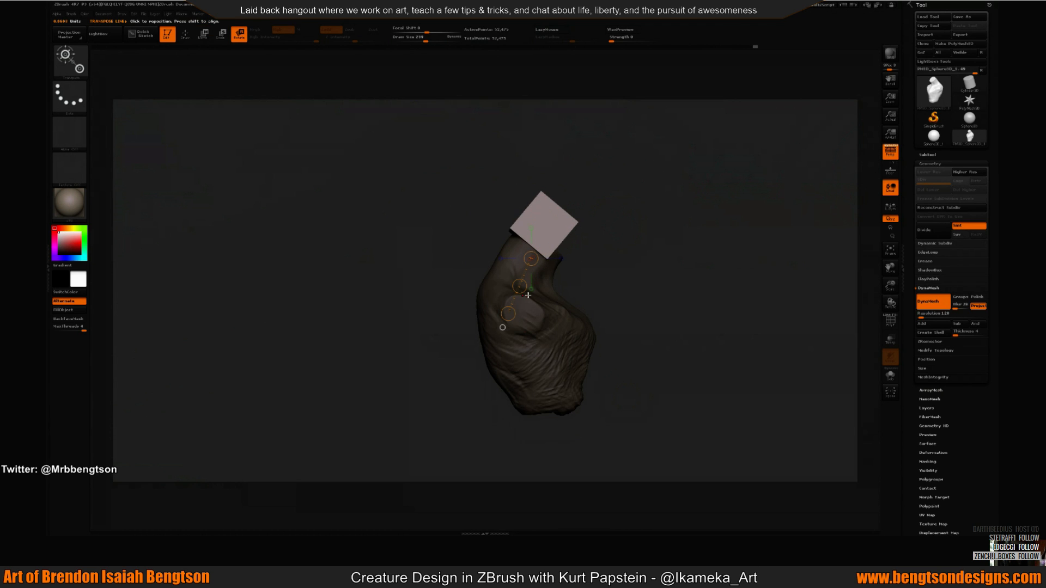
{"action": "mouse_move", "coordinate": [507, 318]}
{"action": "left_mouse_down"}
{"action": "mouse_move", "coordinate": [542, 307]}
{"action": "mouse_move", "coordinate": [528, 286]}
{"action": "mouse_move", "coordinate": [563, 290]}
{"action": "mouse_move", "coordinate": [632, 270]}
{"action": "left_mouse_up"}
{"action": "key", "text": "w"}
{"action": "left_click_drag", "start_coordinate": [563, 248], "coordinate": [597, 254]}
{"action": "left_click_drag", "start_coordinate": [619, 215], "coordinate": [635, 239]}
{"action": "mouse_move", "coordinate": [600, 278]}
{"action": "left_mouse_down"}
{"action": "mouse_move", "coordinate": [672, 258]}
{"action": "mouse_move", "coordinate": [699, 308]}
{"action": "left_mouse_up"}
Step: Bevel the upper edges of the head block and fuse it with the neck through a DynaMesh remesh
{"action": "key", "text": "q"}
{"action": "key", "text": "b"}
{"action": "key", "text": "d"}
{"action": "key", "text": "s"}
{"action": "left_click_drag", "start_coordinate": [682, 233], "coordinate": [723, 408]}
{"action": "mouse_move", "coordinate": [642, 288]}
{"action": "left_mouse_down"}
{"action": "mouse_move", "coordinate": [638, 227]}
{"action": "mouse_move", "coordinate": [616, 209]}
{"action": "left_mouse_up"}
{"action": "mouse_move", "coordinate": [616, 209]}
{"action": "left_mouse_down", "text": "alt"}
{"action": "mouse_move", "coordinate": [522, 235]}
{"action": "mouse_move", "coordinate": [556, 273]}
{"action": "mouse_move", "coordinate": [604, 198]}
{"action": "left_mouse_up", "text": "alt"}
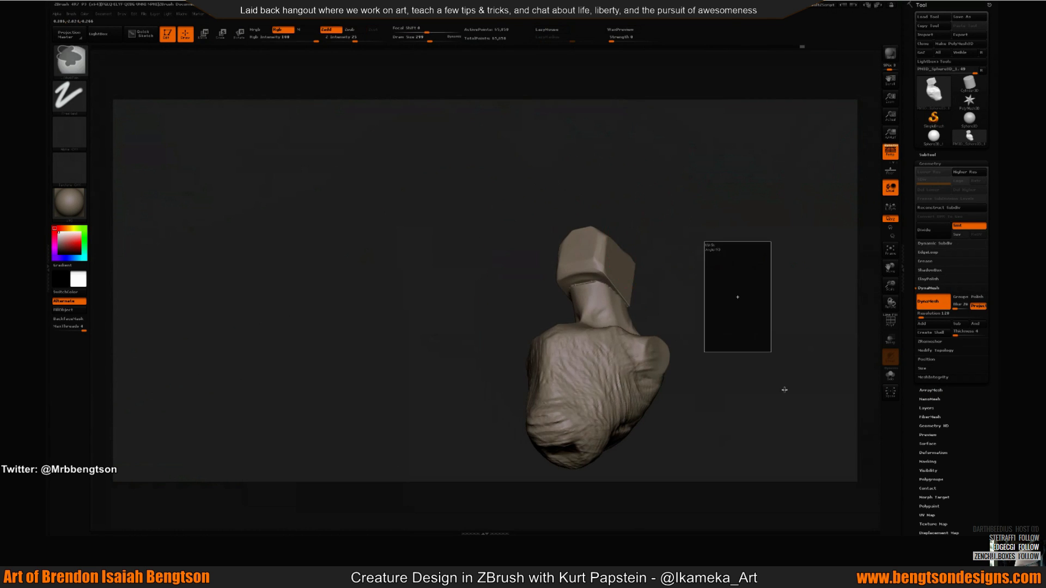
{"action": "left_click_drag", "start_coordinate": [703, 241], "coordinate": [771, 352], "text": "ctrl"}
Step: Smooth the seam between the head block and the neck
{"action": "left_click_drag", "start_coordinate": [581, 285], "coordinate": [599, 285], "text": "shift"}
{"action": "left_click_drag", "start_coordinate": [675, 264], "coordinate": [644, 261]}
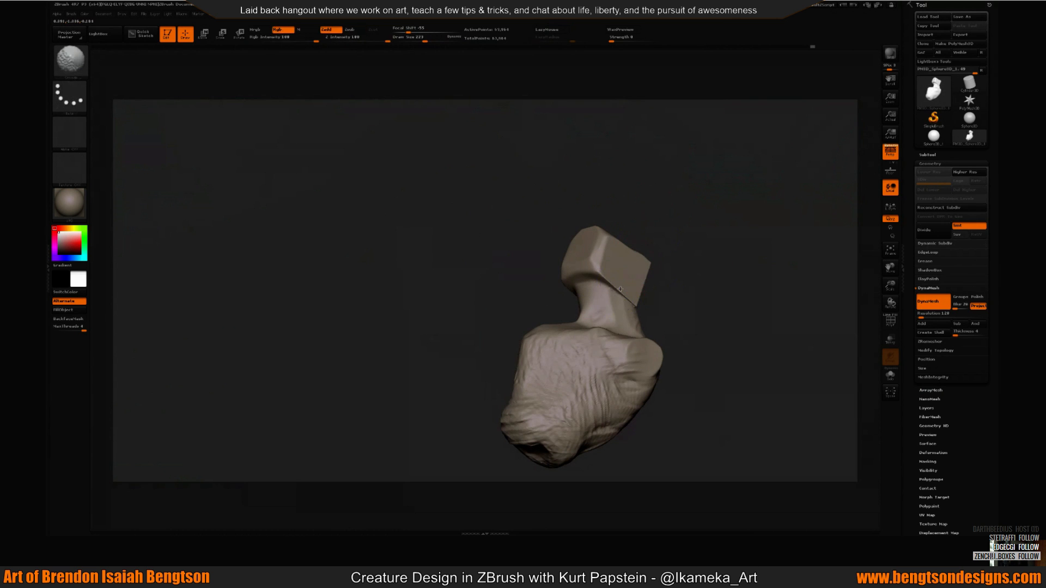
{"action": "mouse_move", "coordinate": [672, 296]}
{"action": "left_mouse_down"}
{"action": "mouse_move", "coordinate": [635, 224]}
{"action": "mouse_move", "coordinate": [663, 227]}
{"action": "mouse_move", "coordinate": [663, 213]}
{"action": "mouse_move", "coordinate": [639, 252]}
{"action": "mouse_move", "coordinate": [558, 273]}
{"action": "mouse_move", "coordinate": [625, 213]}
{"action": "left_mouse_up"}
{"action": "mouse_move", "coordinate": [613, 293]}
{"action": "left_mouse_down"}
{"action": "mouse_move", "coordinate": [646, 265]}
{"action": "mouse_move", "coordinate": [640, 206]}
{"action": "mouse_move", "coordinate": [656, 209]}
{"action": "left_mouse_up"}
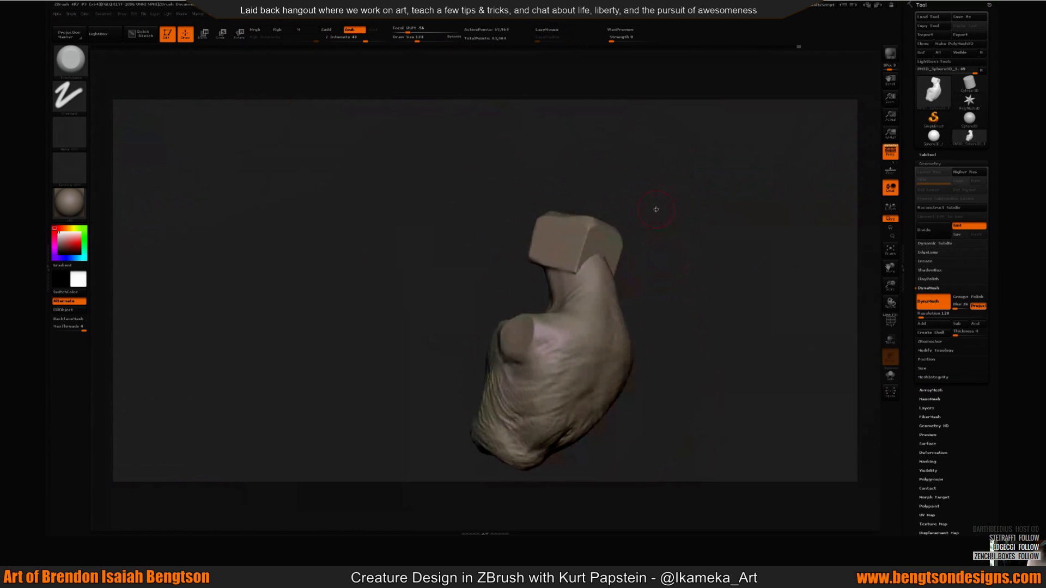
Step: Trim the faces and corners of the head block with the TrimDynamic brush at a larger draw size
{"action": "left_click_drag", "start_coordinate": [593, 236], "coordinate": [582, 247]}
{"action": "mouse_move", "coordinate": [619, 201]}
{"action": "left_mouse_down"}
{"action": "mouse_move", "coordinate": [631, 210]}
{"action": "mouse_move", "coordinate": [626, 168]}
{"action": "mouse_move", "coordinate": [613, 174]}
{"action": "left_mouse_up"}
{"action": "key", "text": "s"}
{"action": "left_click_drag", "start_coordinate": [554, 228], "coordinate": [562, 228]}
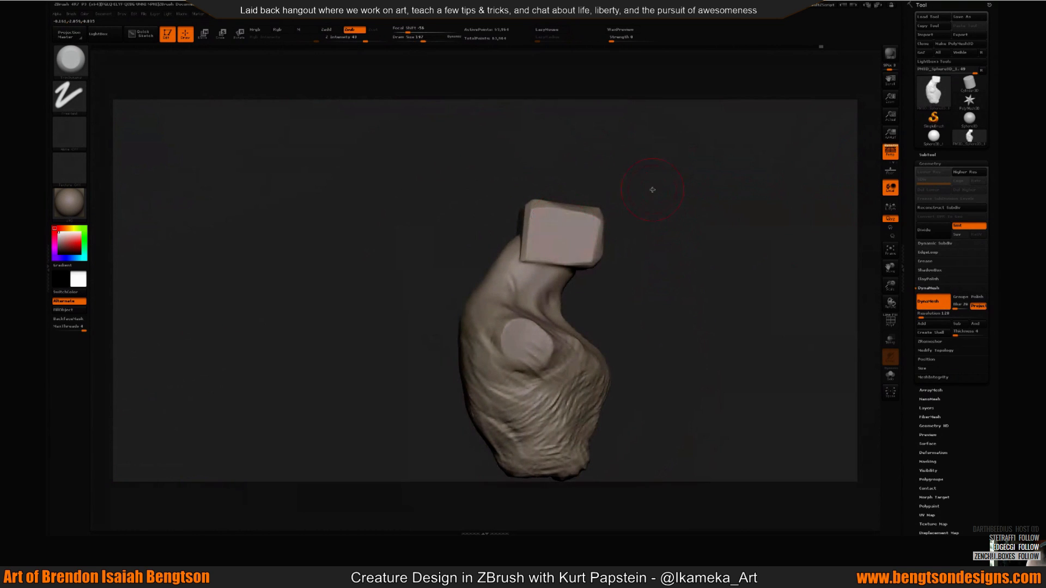
Step: Add volume to the head block and neck with the Clay brush, smoothing the transition between them
{"action": "key", "text": "b"}
{"action": "key", "text": "c"}
{"action": "key", "text": "l"}
{"action": "left_click_drag", "start_coordinate": [653, 190], "coordinate": [758, 339]}
{"action": "mouse_move", "coordinate": [539, 225]}
{"action": "left_mouse_down"}
{"action": "mouse_move", "coordinate": [525, 255]}
{"action": "mouse_move", "coordinate": [531, 282]}
{"action": "left_mouse_up"}
{"action": "left_click_drag", "start_coordinate": [569, 231], "coordinate": [597, 184]}
{"action": "mouse_move", "coordinate": [516, 255]}
{"action": "left_mouse_down"}
{"action": "mouse_move", "coordinate": [507, 264]}
{"action": "mouse_move", "coordinate": [496, 252]}
{"action": "left_mouse_up"}
{"action": "left_click_drag", "start_coordinate": [500, 236], "coordinate": [509, 253], "text": "shift"}
{"action": "mouse_move", "coordinate": [570, 226]}
{"action": "left_mouse_down"}
{"action": "mouse_move", "coordinate": [547, 215]}
{"action": "mouse_move", "coordinate": [555, 184]}
{"action": "left_mouse_up"}
{"action": "mouse_move", "coordinate": [484, 219]}
{"action": "left_mouse_down"}
{"action": "mouse_move", "coordinate": [481, 251]}
{"action": "mouse_move", "coordinate": [483, 226]}
{"action": "left_mouse_up"}
{"action": "key", "text": "s"}
{"action": "left_click_drag", "start_coordinate": [539, 203], "coordinate": [487, 231]}
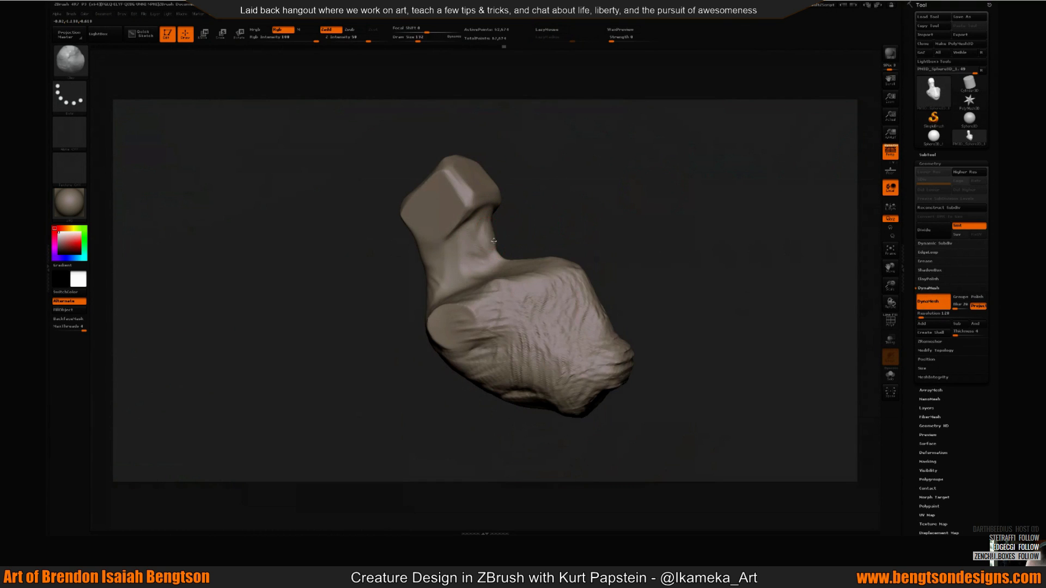
Step: Fill out the side and back of the neck with the Clay brush at an adjusted draw size
{"action": "mouse_move", "coordinate": [537, 224]}
{"action": "left_mouse_down"}
{"action": "mouse_move", "coordinate": [587, 207]}
{"action": "mouse_move", "coordinate": [584, 234]}
{"action": "mouse_move", "coordinate": [600, 238]}
{"action": "mouse_move", "coordinate": [540, 273]}
{"action": "mouse_move", "coordinate": [555, 251]}
{"action": "left_mouse_up"}
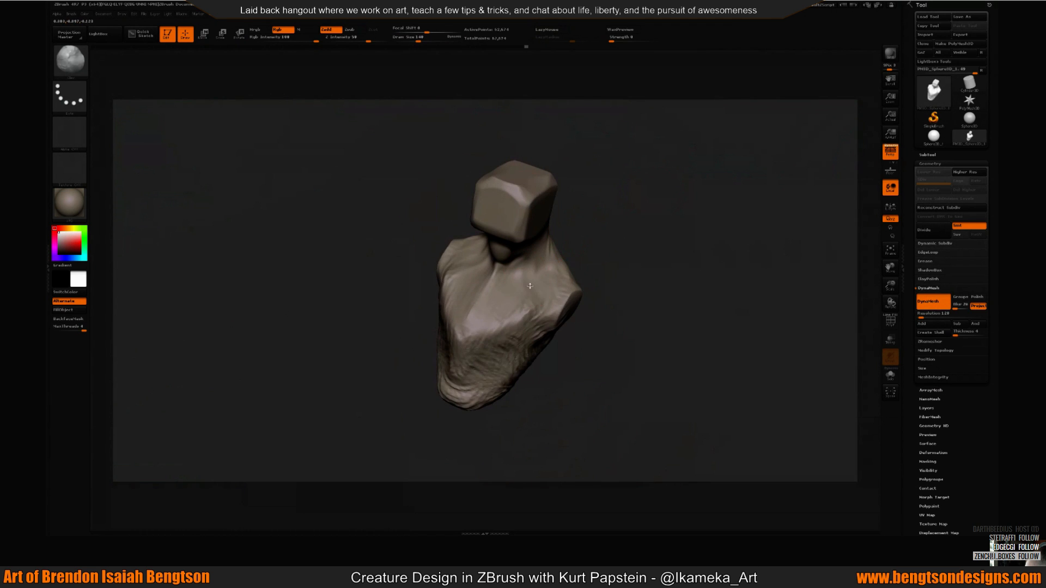
{"action": "mouse_move", "coordinate": [509, 292]}
{"action": "right_mouse_down"}
{"action": "mouse_move", "coordinate": [561, 272]}
{"action": "mouse_move", "coordinate": [613, 220]}
{"action": "mouse_move", "coordinate": [621, 280]}
{"action": "mouse_move", "coordinate": [484, 312]}
{"action": "mouse_move", "coordinate": [523, 283]}
{"action": "right_mouse_up"}
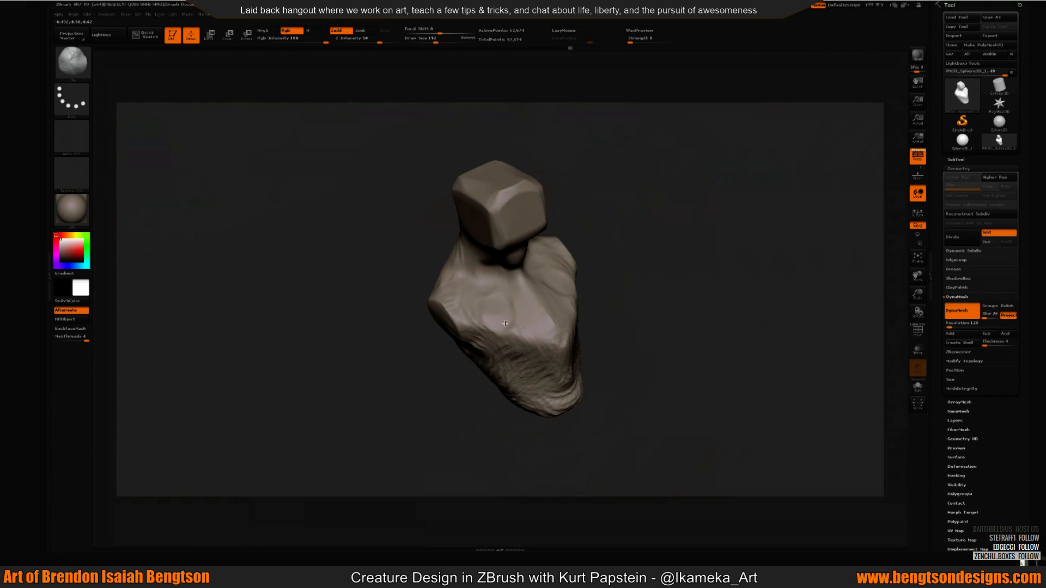
{"action": "right_click_drag", "start_coordinate": [593, 228], "coordinate": [611, 229]}
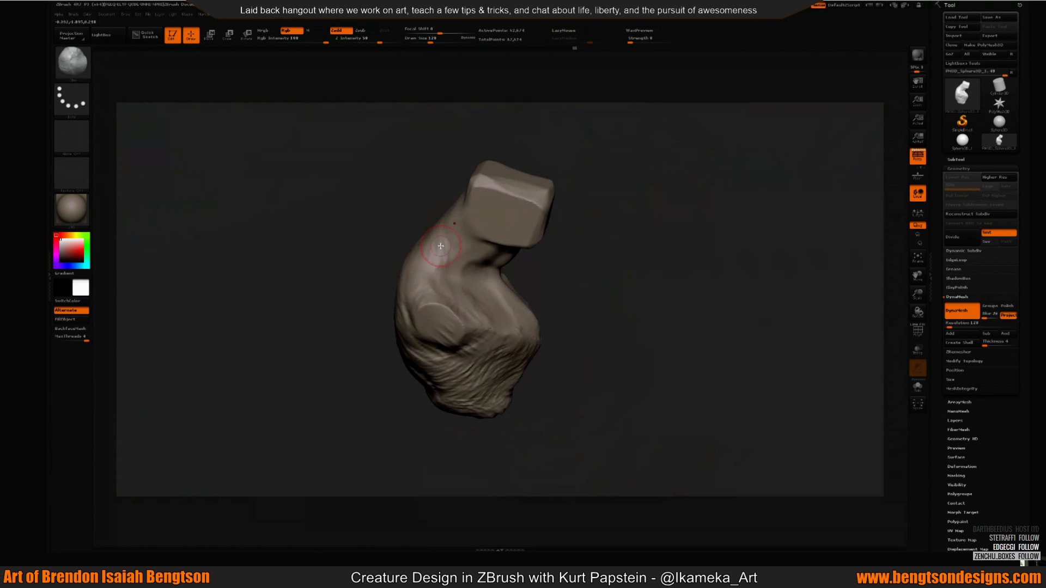
{"action": "right_click_drag", "start_coordinate": [423, 187], "coordinate": [445, 233]}
{"action": "key", "text": "s"}
{"action": "left_click_drag", "start_coordinate": [445, 234], "coordinate": [446, 233]}
{"action": "right_click_drag", "start_coordinate": [446, 234], "coordinate": [427, 224]}
{"action": "left_click_drag", "start_coordinate": [434, 229], "coordinate": [423, 238]}
{"action": "right_click_drag", "start_coordinate": [423, 246], "coordinate": [436, 223]}
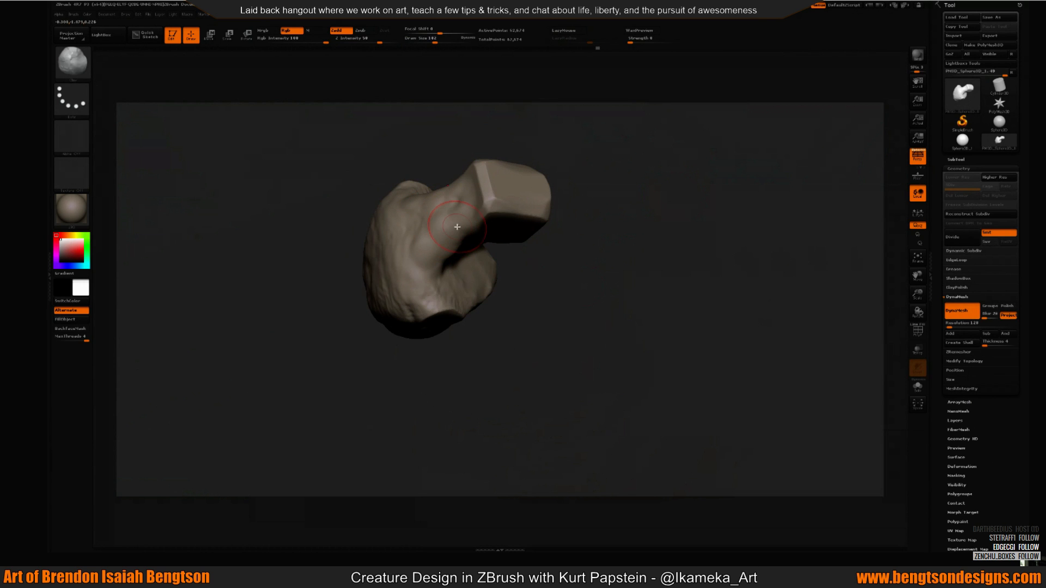
Step: Build up the back of the neck behind the head with the ClayBuildup brush
{"action": "key", "text": "b"}
{"action": "key", "text": "c"}
{"action": "key", "text": "b"}
{"action": "right_click_drag", "start_coordinate": [669, 287], "coordinate": [687, 305], "text": "alt"}
{"action": "right_click_drag", "start_coordinate": [687, 305], "coordinate": [685, 280]}
{"action": "left_click_drag", "start_coordinate": [483, 222], "coordinate": [469, 238]}
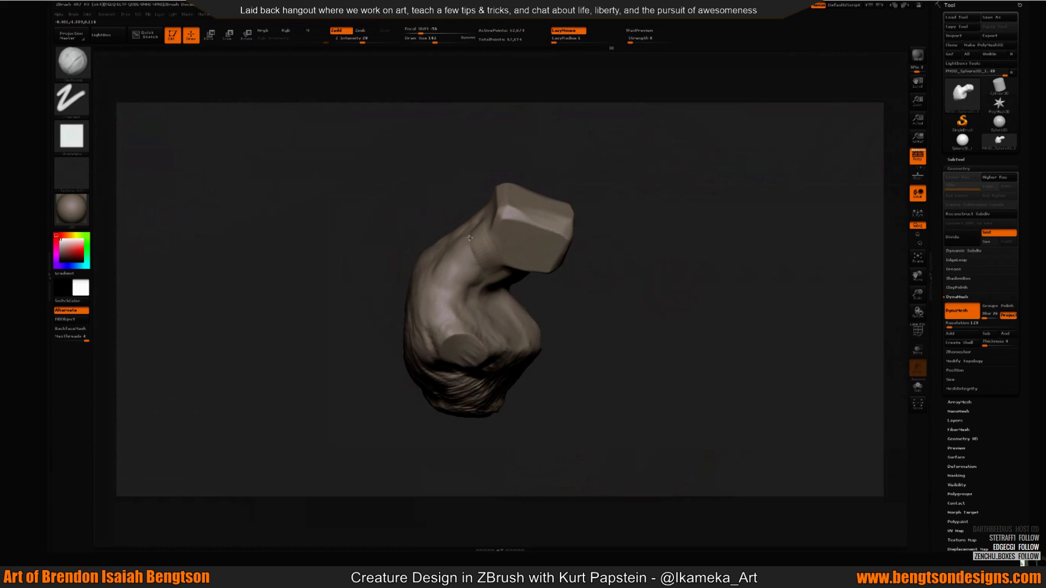
{"action": "right_click_drag", "start_coordinate": [447, 234], "coordinate": [467, 243]}
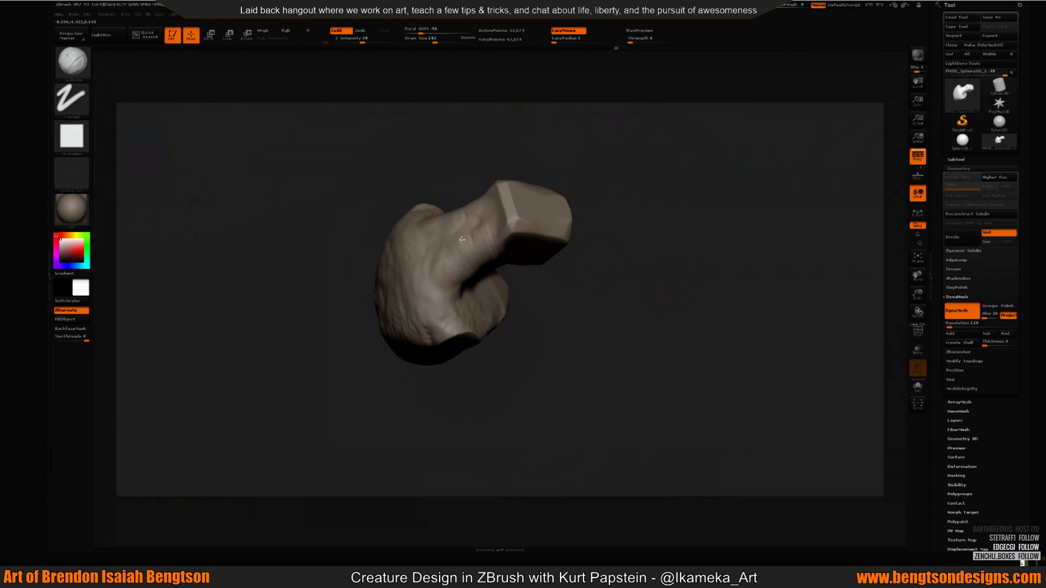
{"action": "right_click_drag", "start_coordinate": [427, 286], "coordinate": [449, 282]}
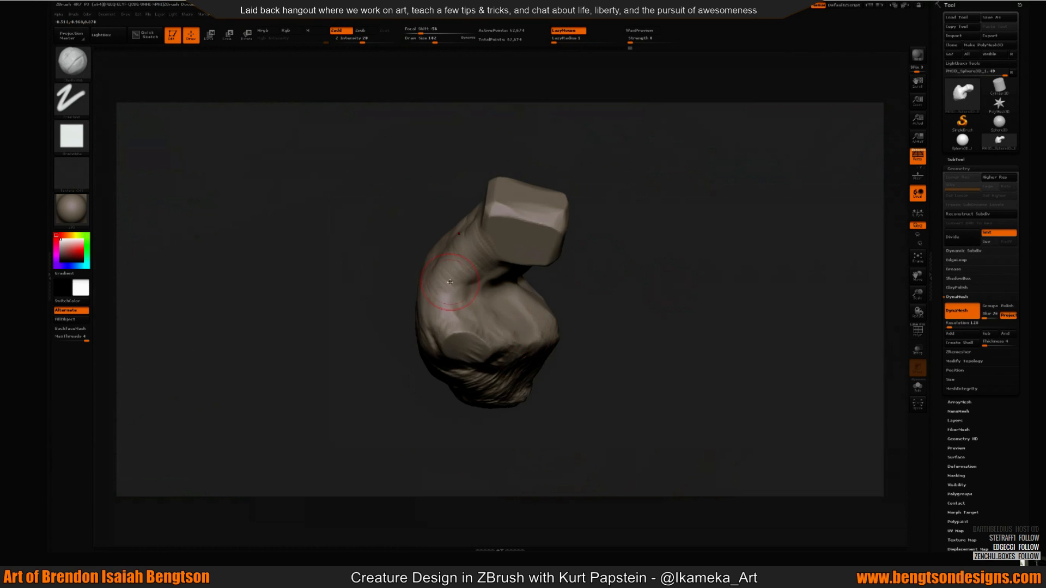
Step: Remesh the model with DynaMesh and smooth the back of the head where it meets the neck
{"action": "mouse_move", "coordinate": [551, 283]}
{"action": "right_mouse_down"}
{"action": "mouse_move", "coordinate": [579, 233]}
{"action": "mouse_move", "coordinate": [511, 272]}
{"action": "mouse_move", "coordinate": [694, 254]}
{"action": "mouse_move", "coordinate": [689, 290]}
{"action": "mouse_move", "coordinate": [681, 254]}
{"action": "right_mouse_up"}
{"action": "left_click_drag", "start_coordinate": [681, 255], "coordinate": [713, 420], "text": "ctrl"}
{"action": "right_click_drag", "start_coordinate": [577, 241], "coordinate": [571, 224]}
{"action": "left_click_drag", "start_coordinate": [473, 194], "coordinate": [463, 201], "text": "shift"}
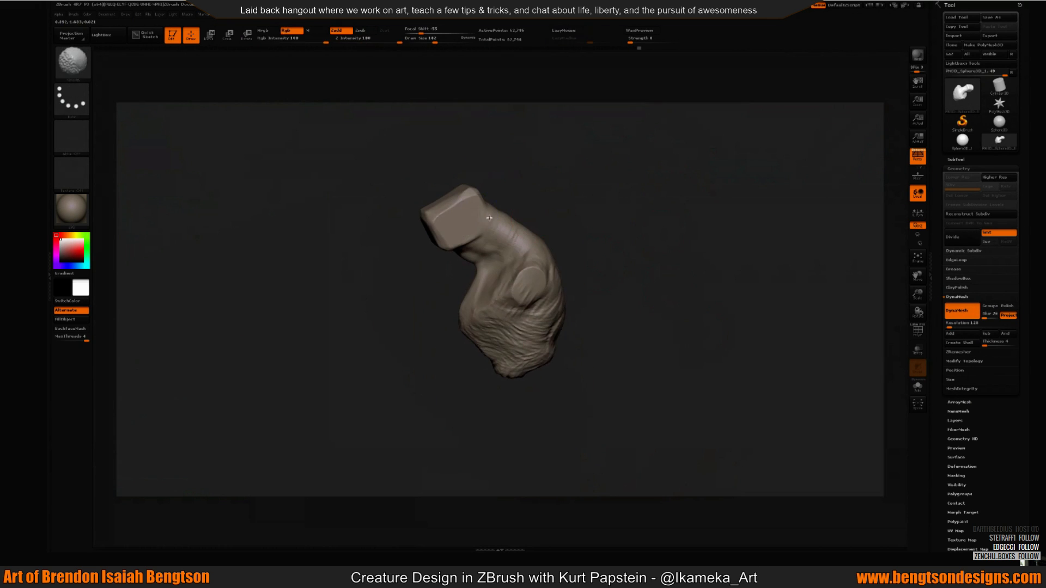
{"action": "right_click_drag", "start_coordinate": [506, 174], "coordinate": [493, 187]}
{"action": "left_click_drag", "start_coordinate": [473, 187], "coordinate": [467, 188], "text": "shift"}
{"action": "right_click_drag", "start_coordinate": [520, 174], "coordinate": [490, 182]}
{"action": "mouse_move", "coordinate": [484, 178]}
{"action": "left_mouse_down"}
{"action": "mouse_move", "coordinate": [466, 206]}
{"action": "mouse_move", "coordinate": [447, 181]}
{"action": "left_mouse_up"}
Step: Carve recesses into the sides of the head and build up the jaw area with the ClayBuildup brush
{"action": "mouse_move", "coordinate": [478, 202]}
{"action": "right_mouse_down"}
{"action": "mouse_move", "coordinate": [488, 156]}
{"action": "mouse_move", "coordinate": [494, 180]}
{"action": "mouse_move", "coordinate": [541, 184]}
{"action": "mouse_move", "coordinate": [500, 196]}
{"action": "mouse_move", "coordinate": [521, 178]}
{"action": "right_mouse_up"}
{"action": "left_click_drag", "start_coordinate": [463, 189], "coordinate": [431, 229], "text": "alt"}
{"action": "mouse_move", "coordinate": [537, 177]}
{"action": "right_mouse_down"}
{"action": "mouse_move", "coordinate": [556, 175]}
{"action": "mouse_move", "coordinate": [534, 168]}
{"action": "right_mouse_up"}
{"action": "mouse_move", "coordinate": [494, 210]}
{"action": "left_mouse_down", "text": "alt"}
{"action": "mouse_move", "coordinate": [475, 230]}
{"action": "mouse_move", "coordinate": [480, 201]}
{"action": "left_mouse_up", "text": "alt"}
{"action": "right_click_drag", "start_coordinate": [427, 245], "coordinate": [465, 225]}
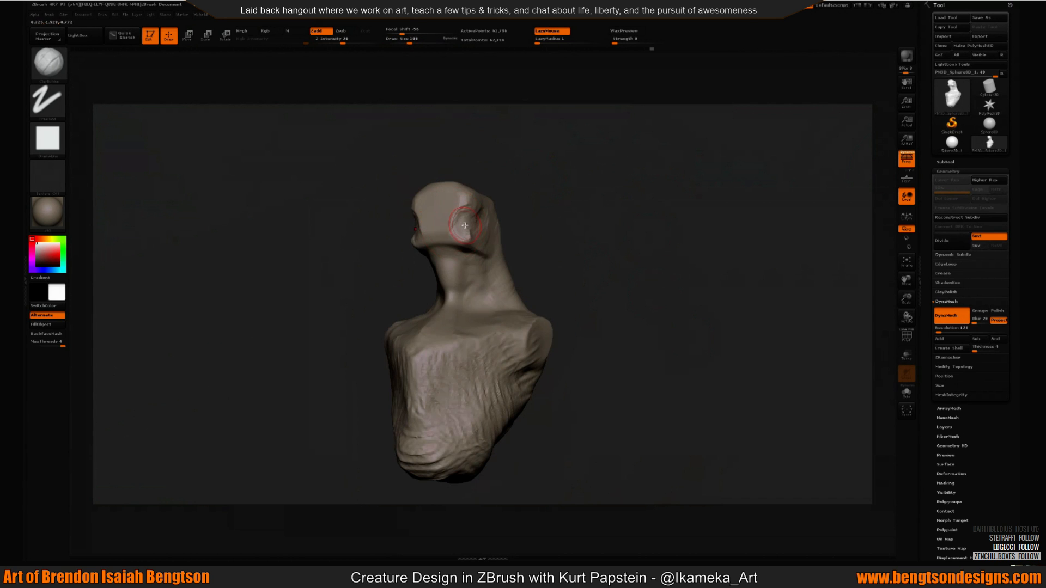
{"action": "left_click_drag", "start_coordinate": [441, 241], "coordinate": [460, 245]}
{"action": "mouse_move", "coordinate": [440, 251]}
{"action": "right_mouse_down"}
{"action": "mouse_move", "coordinate": [591, 182]}
{"action": "mouse_move", "coordinate": [528, 221]}
{"action": "right_mouse_up"}
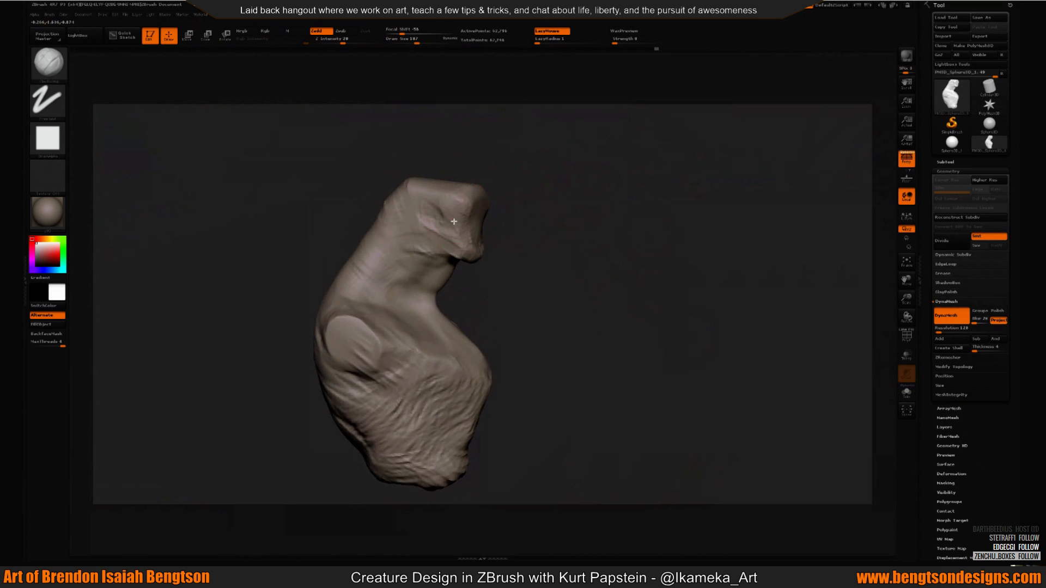
Step: Thicken the neck behind the head with ClayBuildup at a larger draw size and remesh with DynaMesh
{"action": "mouse_move", "coordinate": [432, 151]}
{"action": "right_mouse_down"}
{"action": "mouse_move", "coordinate": [517, 145]}
{"action": "mouse_move", "coordinate": [504, 215]}
{"action": "mouse_move", "coordinate": [465, 212]}
{"action": "mouse_move", "coordinate": [561, 168]}
{"action": "right_mouse_up"}
{"action": "key", "text": "shift"}
{"action": "key", "text": "b"}
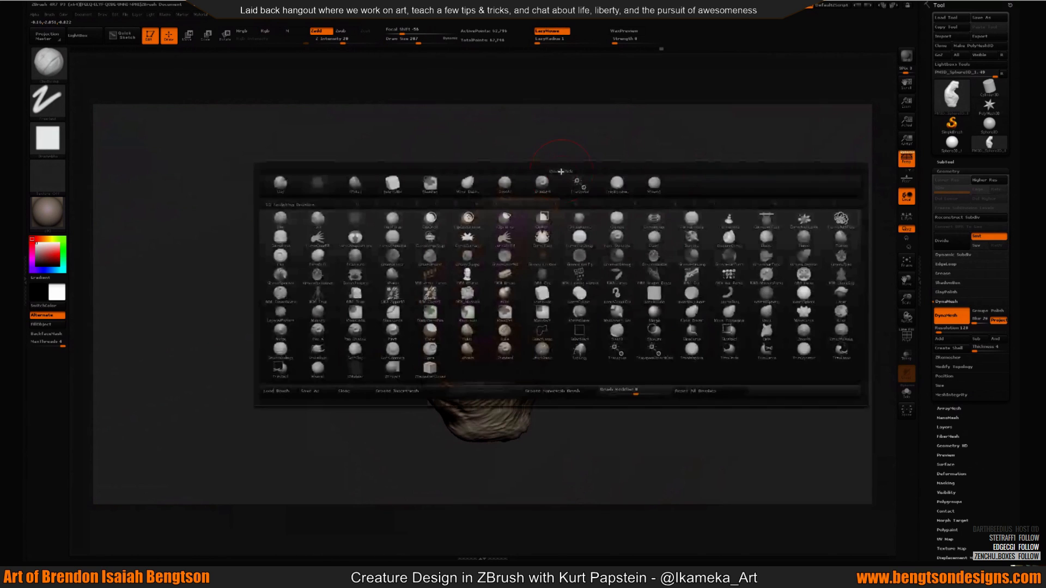
{"action": "key", "text": "Escape"}
{"action": "right_click_drag", "start_coordinate": [658, 289], "coordinate": [626, 258]}
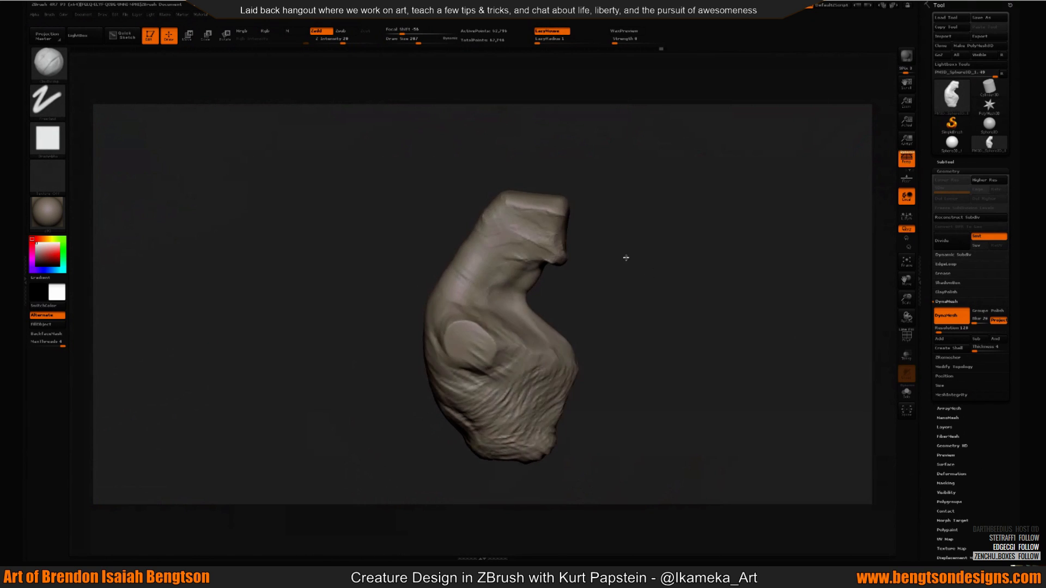
{"action": "right_click_drag", "start_coordinate": [658, 295], "coordinate": [550, 244]}
{"action": "key", "text": "s"}
{"action": "left_click_drag", "start_coordinate": [489, 233], "coordinate": [492, 232]}
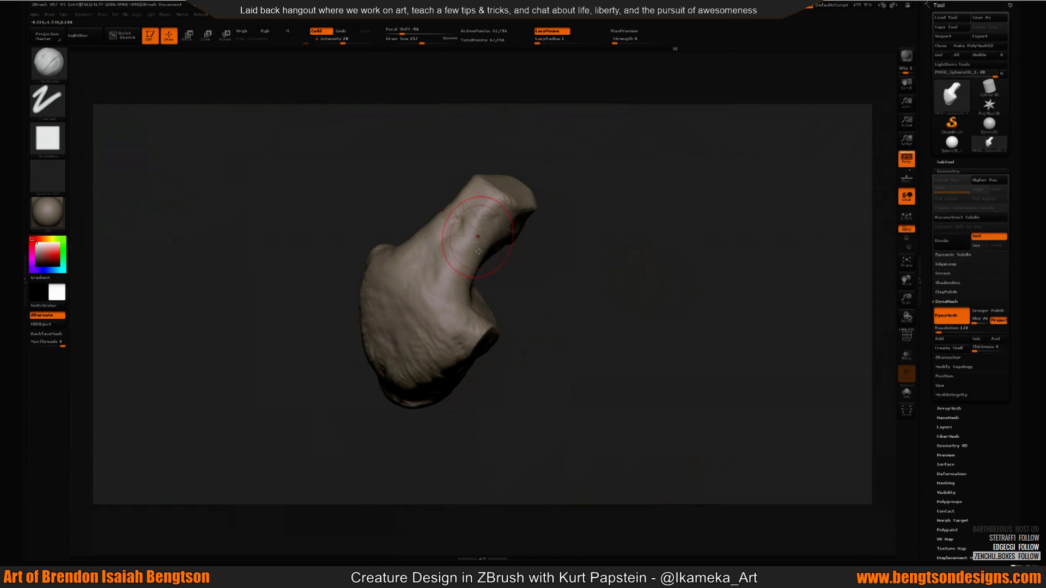
{"action": "right_click_drag", "start_coordinate": [530, 301], "coordinate": [485, 256]}
{"action": "left_click_drag", "start_coordinate": [673, 220], "coordinate": [641, 283], "text": "ctrl"}
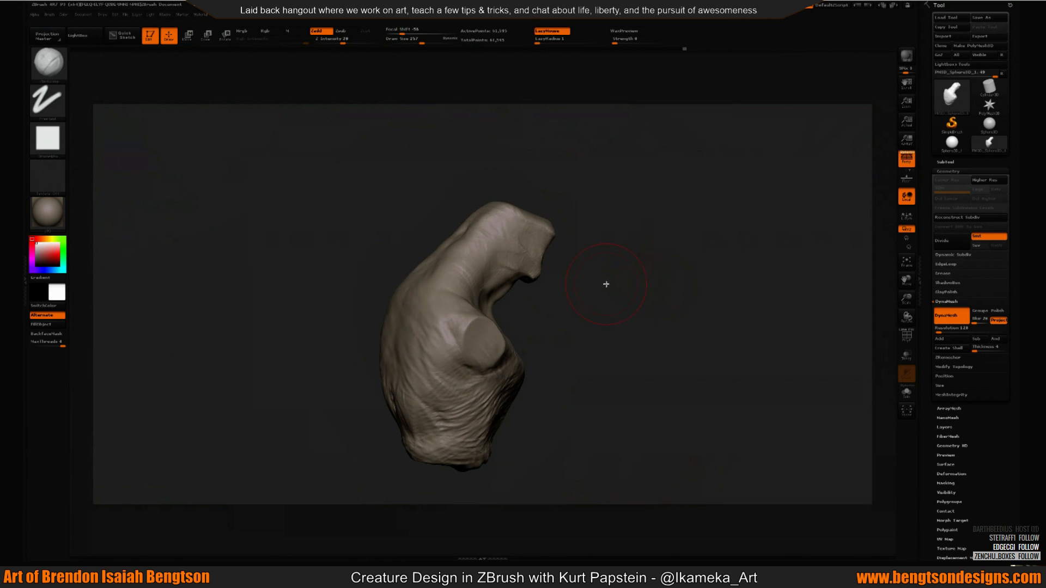
Step: Reshape the silhouette of the head and neck with the Move brush at varying draw sizes
{"action": "key", "text": "b"}
{"action": "key", "text": "m"}
{"action": "key", "text": "v"}
{"action": "right_click_drag", "start_coordinate": [612, 227], "coordinate": [579, 225]}
{"action": "key", "text": "s"}
{"action": "left_click_drag", "start_coordinate": [494, 217], "coordinate": [481, 224]}
{"action": "key", "text": "s"}
{"action": "right_click_drag", "start_coordinate": [450, 224], "coordinate": [473, 223]}
{"action": "left_click_drag", "start_coordinate": [463, 227], "coordinate": [433, 265]}
{"action": "right_click_drag", "start_coordinate": [410, 224], "coordinate": [393, 220]}
{"action": "left_click_drag", "start_coordinate": [474, 228], "coordinate": [479, 234]}
{"action": "mouse_move", "coordinate": [480, 231]}
{"action": "right_mouse_down"}
{"action": "mouse_move", "coordinate": [504, 220]}
{"action": "mouse_move", "coordinate": [596, 240]}
{"action": "mouse_move", "coordinate": [598, 255]}
{"action": "right_mouse_up"}
{"action": "key", "text": "s"}
{"action": "right_click_drag", "start_coordinate": [513, 222], "coordinate": [550, 178]}
{"action": "mouse_move", "coordinate": [550, 179]}
{"action": "left_mouse_down"}
{"action": "mouse_move", "coordinate": [542, 174]}
{"action": "mouse_move", "coordinate": [567, 182]}
{"action": "mouse_move", "coordinate": [578, 166]}
{"action": "left_mouse_up"}
Step: Cut creases into the face and the side of the head with the Dam_Standard brush
{"action": "key", "text": "b"}
{"action": "key", "text": "d"}
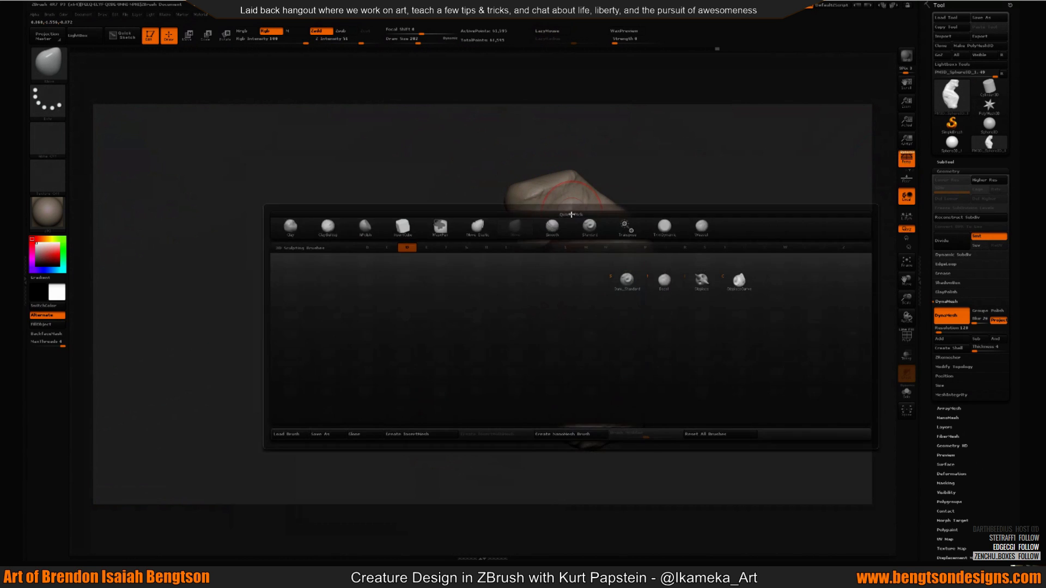
{"action": "key", "text": "s"}
{"action": "left_click_drag", "start_coordinate": [698, 169], "coordinate": [720, 172]}
{"action": "left_click_drag", "start_coordinate": [498, 202], "coordinate": [555, 201]}
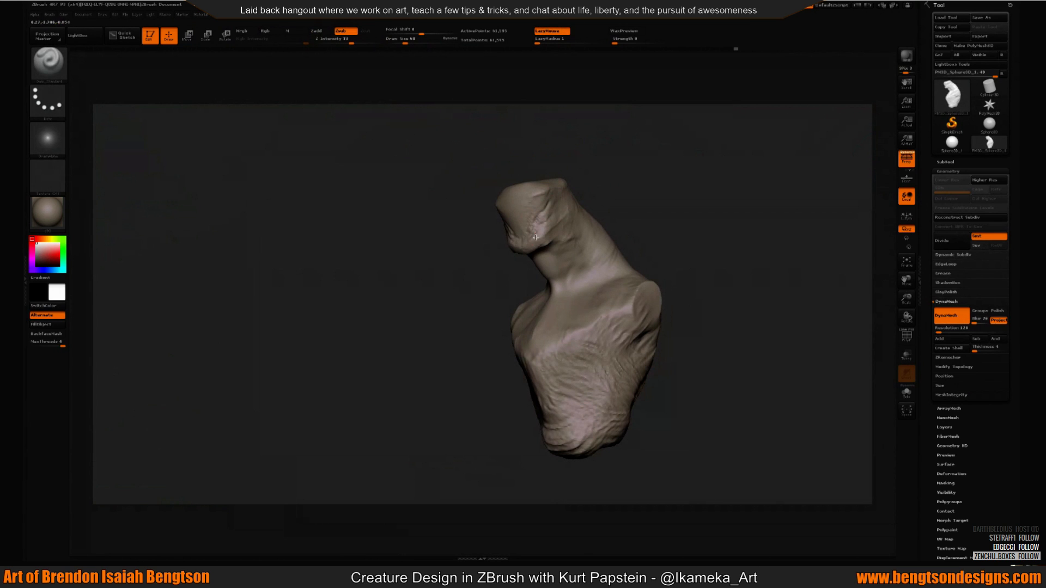
{"action": "mouse_move", "coordinate": [610, 188]}
{"action": "left_mouse_down"}
{"action": "mouse_move", "coordinate": [639, 170]}
{"action": "mouse_move", "coordinate": [721, 300]}
{"action": "left_mouse_up"}
{"action": "mouse_move", "coordinate": [593, 247]}
{"action": "left_mouse_down"}
{"action": "mouse_move", "coordinate": [614, 243]}
{"action": "mouse_move", "coordinate": [561, 241]}
{"action": "left_mouse_up"}
{"action": "mouse_move", "coordinate": [627, 239]}
{"action": "left_mouse_down", "text": "alt"}
{"action": "mouse_move", "coordinate": [656, 212]}
{"action": "mouse_move", "coordinate": [640, 205]}
{"action": "mouse_move", "coordinate": [665, 237]}
{"action": "mouse_move", "coordinate": [625, 191]}
{"action": "mouse_move", "coordinate": [638, 191]}
{"action": "mouse_move", "coordinate": [616, 179]}
{"action": "left_mouse_up", "text": "alt"}
Step: Build up the neck muscles from the jaw down to the shoulders and chest with the ClayBuildup brush
{"action": "key", "text": "b"}
{"action": "key", "text": "c"}
{"action": "key", "text": "t"}
{"action": "key", "text": "s"}
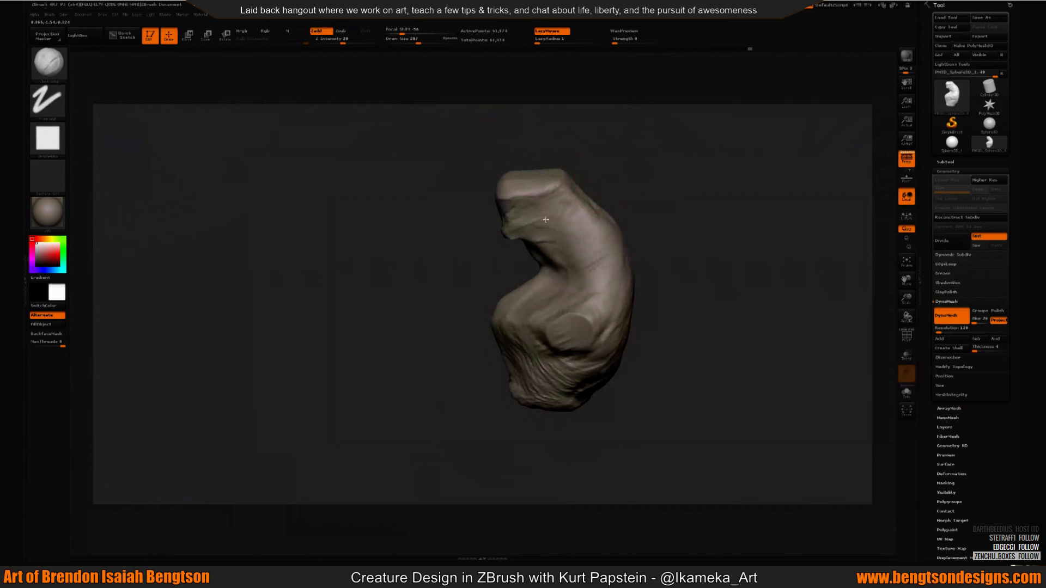
{"action": "left_click_drag", "start_coordinate": [567, 225], "coordinate": [589, 200]}
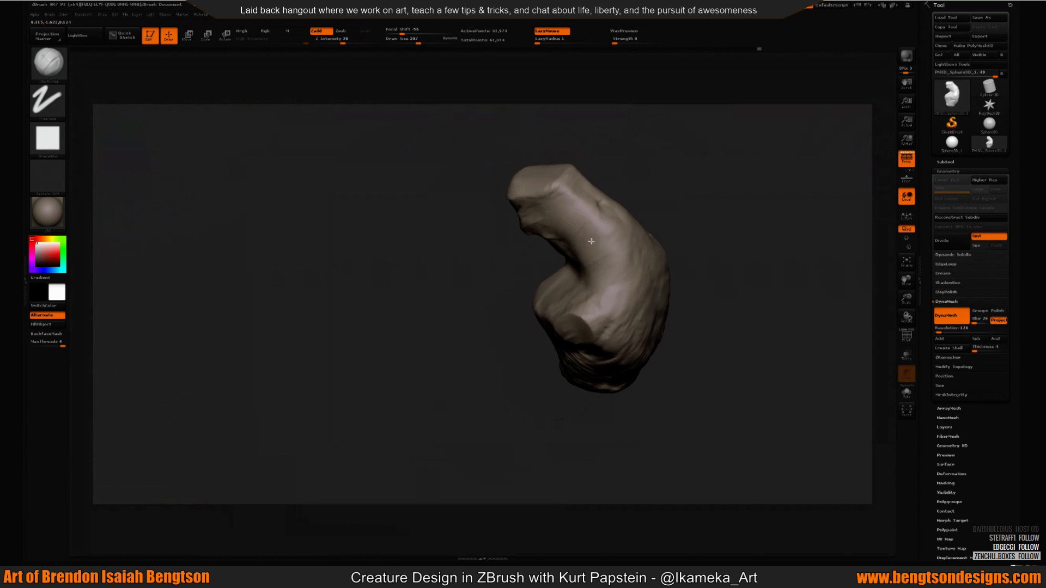
{"action": "left_click_drag", "start_coordinate": [591, 241], "coordinate": [622, 209]}
{"action": "mouse_move", "coordinate": [578, 259]}
{"action": "left_mouse_down"}
{"action": "mouse_move", "coordinate": [601, 257]}
{"action": "mouse_move", "coordinate": [538, 290]}
{"action": "left_mouse_up"}
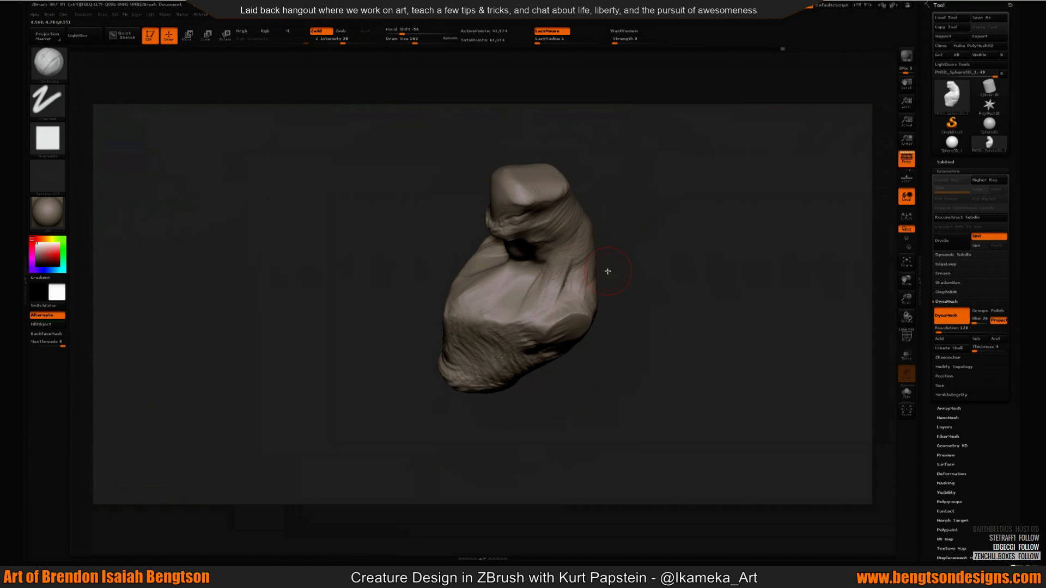
{"action": "left_click_drag", "start_coordinate": [607, 271], "coordinate": [591, 292]}
{"action": "left_click_drag", "start_coordinate": [553, 244], "coordinate": [543, 278]}
{"action": "left_click_drag", "start_coordinate": [642, 245], "coordinate": [656, 256]}
Step: Polish the shoulder stump with the hPolish brush at a larger draw size
{"action": "mouse_move", "coordinate": [656, 256]}
{"action": "left_mouse_down", "text": "alt"}
{"action": "mouse_move", "coordinate": [653, 211]}
{"action": "mouse_move", "coordinate": [627, 220]}
{"action": "left_mouse_up", "text": "alt"}
{"action": "key", "text": "s"}
{"action": "mouse_move", "coordinate": [630, 216]}
{"action": "left_mouse_down"}
{"action": "mouse_move", "coordinate": [648, 209]}
{"action": "mouse_move", "coordinate": [658, 243]}
{"action": "mouse_move", "coordinate": [652, 208]}
{"action": "left_mouse_up"}
{"action": "key", "text": "b"}
{"action": "key", "text": "h"}
{"action": "key", "text": "p"}
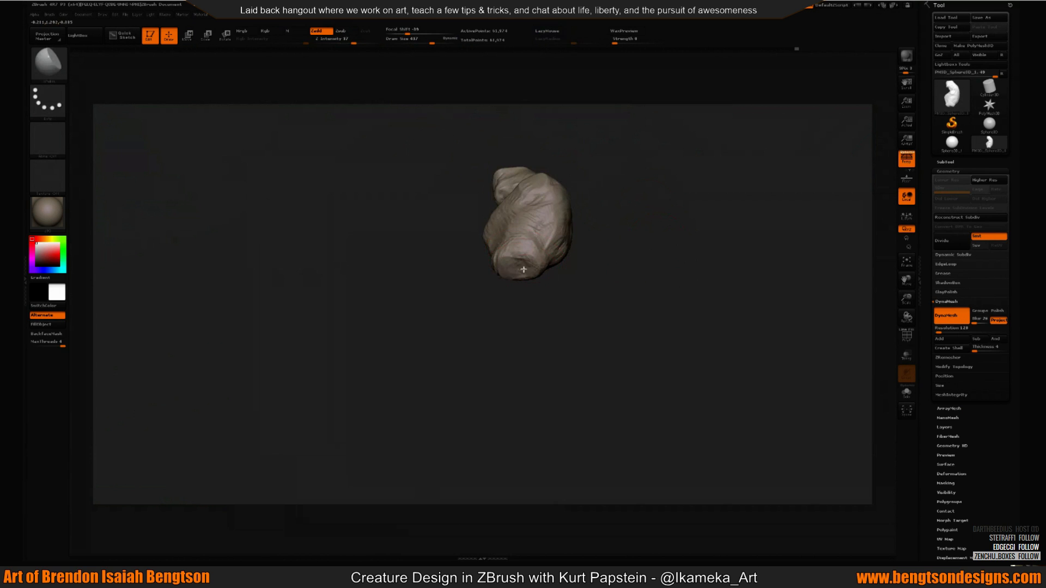
{"action": "left_click_drag", "start_coordinate": [551, 303], "coordinate": [527, 268]}
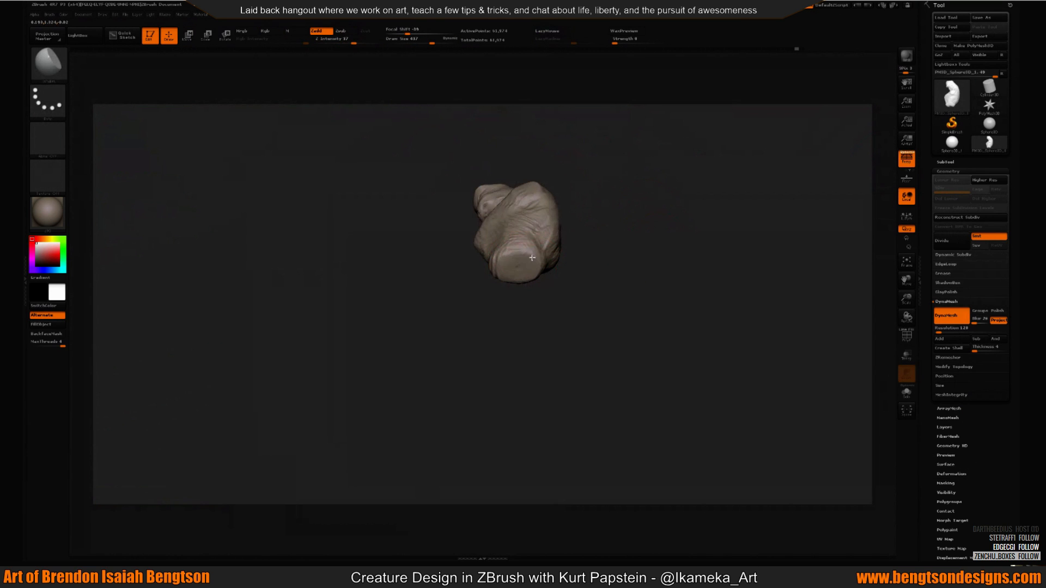
Step: Trim the end of the shoulder stump flat with the TrimDynamic brush
{"action": "key", "text": "b"}
{"action": "key", "text": "d"}
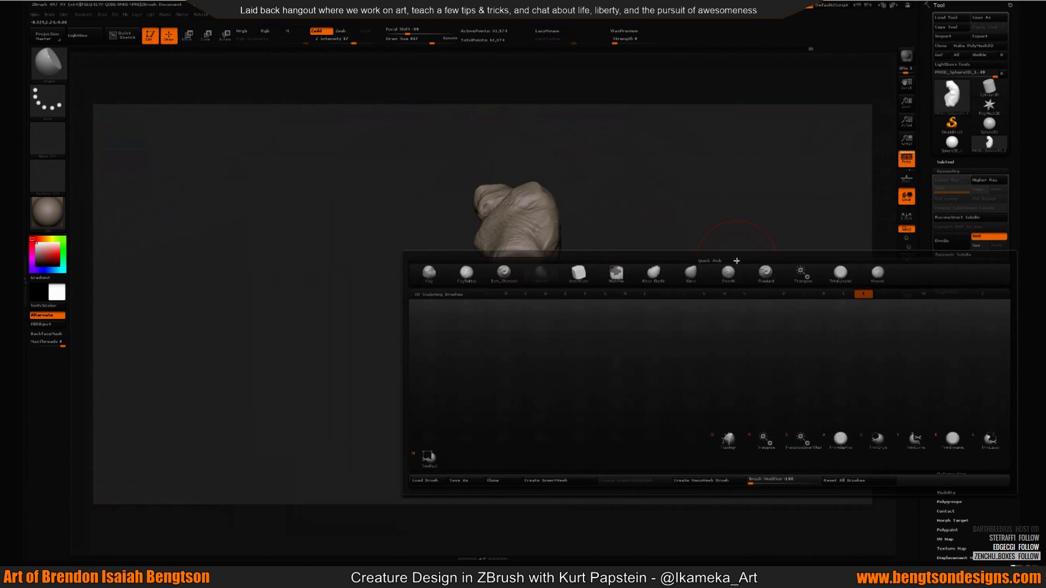
{"action": "key", "text": "s"}
{"action": "left_click_drag", "start_coordinate": [643, 245], "coordinate": [544, 260]}
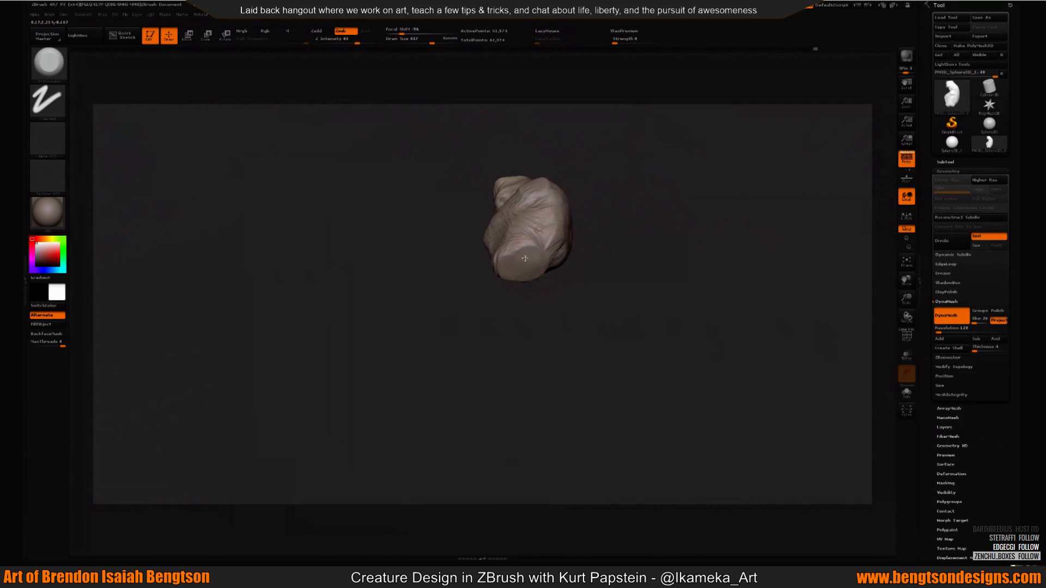
{"action": "mouse_move", "coordinate": [564, 309]}
{"action": "left_mouse_down"}
{"action": "mouse_move", "coordinate": [582, 322]}
{"action": "mouse_move", "coordinate": [558, 287]}
{"action": "mouse_move", "coordinate": [511, 289]}
{"action": "mouse_move", "coordinate": [497, 268]}
{"action": "mouse_move", "coordinate": [517, 281]}
{"action": "mouse_move", "coordinate": [538, 270]}
{"action": "mouse_move", "coordinate": [564, 294]}
{"action": "left_mouse_up"}
Step: Adjust the proportions of the torso and shoulders with the Move brush
{"action": "key", "text": "b"}
{"action": "key", "text": "m"}
{"action": "key", "text": "v"}
{"action": "key", "text": "s"}
{"action": "key", "text": "s"}
{"action": "left_click_drag", "start_coordinate": [564, 277], "coordinate": [553, 277]}
{"action": "mouse_move", "coordinate": [598, 243]}
{"action": "left_mouse_down"}
{"action": "mouse_move", "coordinate": [588, 248]}
{"action": "mouse_move", "coordinate": [627, 265]}
{"action": "mouse_move", "coordinate": [574, 237]}
{"action": "left_mouse_up"}
{"action": "left_click_drag", "start_coordinate": [554, 294], "coordinate": [532, 297]}
{"action": "mouse_move", "coordinate": [600, 281]}
{"action": "left_mouse_down"}
{"action": "mouse_move", "coordinate": [590, 278]}
{"action": "mouse_move", "coordinate": [654, 269]}
{"action": "mouse_move", "coordinate": [596, 259]}
{"action": "mouse_move", "coordinate": [637, 245]}
{"action": "mouse_move", "coordinate": [629, 248]}
{"action": "left_mouse_up"}
Step: Cut the lower ribcage line into the front and side of the torso with the Dam_Standard brush
{"action": "key", "text": "b"}
{"action": "key", "text": "d"}
{"action": "key", "text": "s"}
{"action": "key", "text": "s"}
{"action": "left_click_drag", "start_coordinate": [651, 245], "coordinate": [563, 243]}
{"action": "key", "text": "s"}
{"action": "key", "text": "s"}
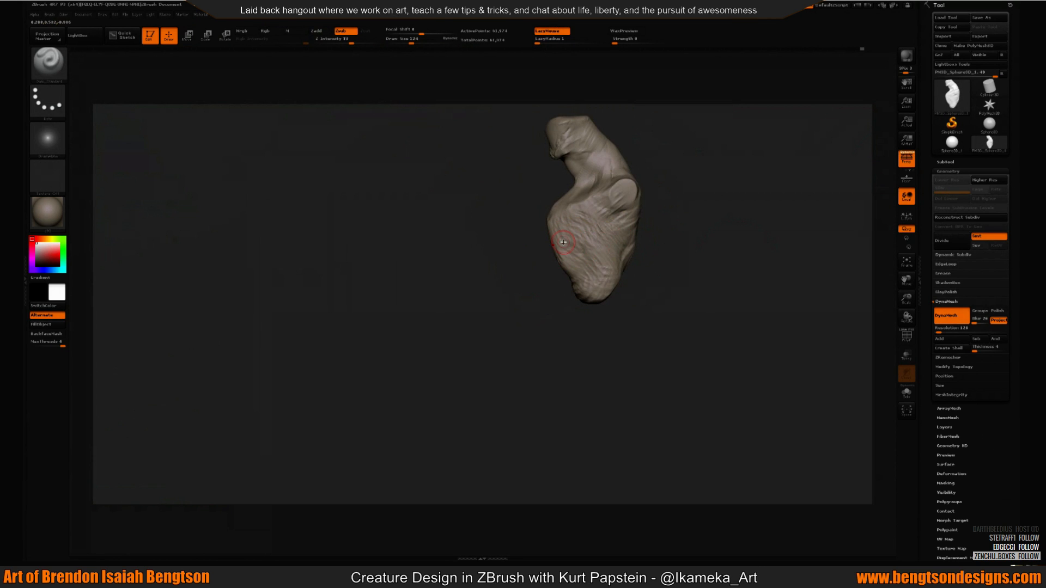
{"action": "left_click_drag", "start_coordinate": [648, 259], "coordinate": [631, 252]}
{"action": "key", "text": "s"}
{"action": "left_click_drag", "start_coordinate": [629, 251], "coordinate": [633, 250]}
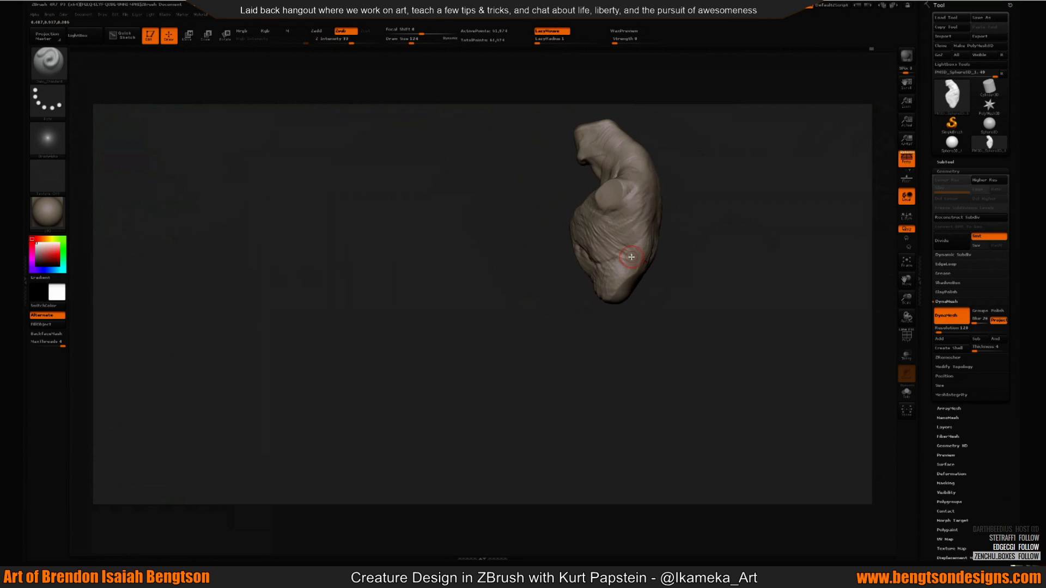
Step: Add volume around the ribcage with the Standard brush
{"action": "key", "text": "b"}
{"action": "key", "text": "s"}
{"action": "key", "text": "t"}
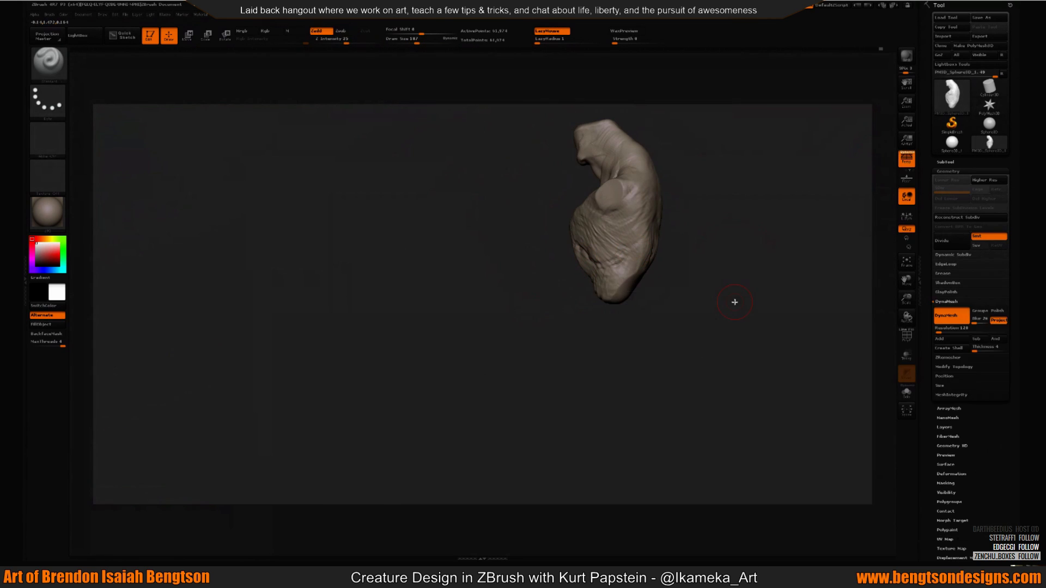
{"action": "mouse_move", "coordinate": [721, 306]}
{"action": "left_mouse_down"}
{"action": "mouse_move", "coordinate": [600, 261]}
{"action": "mouse_move", "coordinate": [705, 240]}
{"action": "mouse_move", "coordinate": [597, 211]}
{"action": "left_mouse_up"}
Step: Mask the shoulder stumps, invert the mask, and pull them out into long upper arms with transpose Move
{"action": "mouse_move", "coordinate": [703, 208]}
{"action": "left_mouse_down"}
{"action": "mouse_move", "coordinate": [633, 197]}
{"action": "mouse_move", "coordinate": [673, 240]}
{"action": "left_mouse_up"}
{"action": "key", "text": "ctrl+i"}
{"action": "key", "text": "w"}
{"action": "mouse_move", "coordinate": [597, 255]}
{"action": "left_mouse_down"}
{"action": "mouse_move", "coordinate": [640, 273]}
{"action": "mouse_move", "coordinate": [654, 245]}
{"action": "mouse_move", "coordinate": [611, 237]}
{"action": "mouse_move", "coordinate": [604, 245]}
{"action": "mouse_move", "coordinate": [623, 261]}
{"action": "mouse_move", "coordinate": [630, 243]}
{"action": "mouse_move", "coordinate": [606, 236]}
{"action": "left_mouse_up"}
{"action": "left_click_drag", "start_coordinate": [549, 281], "coordinate": [549, 316]}
{"action": "left_click_drag", "start_coordinate": [562, 236], "coordinate": [603, 245]}
{"action": "left_click_drag", "start_coordinate": [537, 289], "coordinate": [551, 321]}
{"action": "left_click_drag", "start_coordinate": [564, 239], "coordinate": [583, 240]}
{"action": "left_click_drag", "start_coordinate": [610, 231], "coordinate": [640, 209]}
{"action": "left_click_drag", "start_coordinate": [550, 214], "coordinate": [598, 197]}
{"action": "left_click_drag", "start_coordinate": [570, 256], "coordinate": [609, 309]}
Step: Return to Draw mode, clear the mask and remesh the extended arms with DynaMesh
{"action": "key", "text": "q"}
{"action": "mouse_move", "coordinate": [654, 264]}
{"action": "left_mouse_down"}
{"action": "mouse_move", "coordinate": [625, 263]}
{"action": "mouse_move", "coordinate": [642, 309]}
{"action": "left_mouse_up"}
{"action": "left_click_drag", "start_coordinate": [649, 270], "coordinate": [653, 329], "text": "ctrl"}
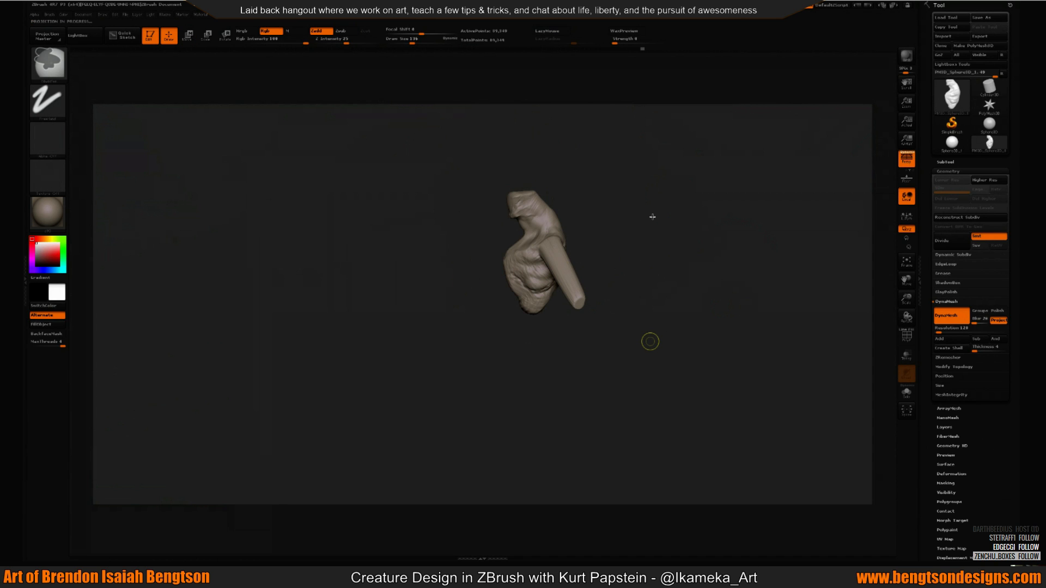
{"action": "mouse_move", "coordinate": [654, 262]}
{"action": "left_mouse_down"}
{"action": "mouse_move", "coordinate": [646, 238]}
{"action": "mouse_move", "coordinate": [645, 263]}
{"action": "mouse_move", "coordinate": [639, 191]}
{"action": "mouse_move", "coordinate": [665, 157]}
{"action": "left_mouse_up"}
{"action": "key", "text": "ctrl+shift"}
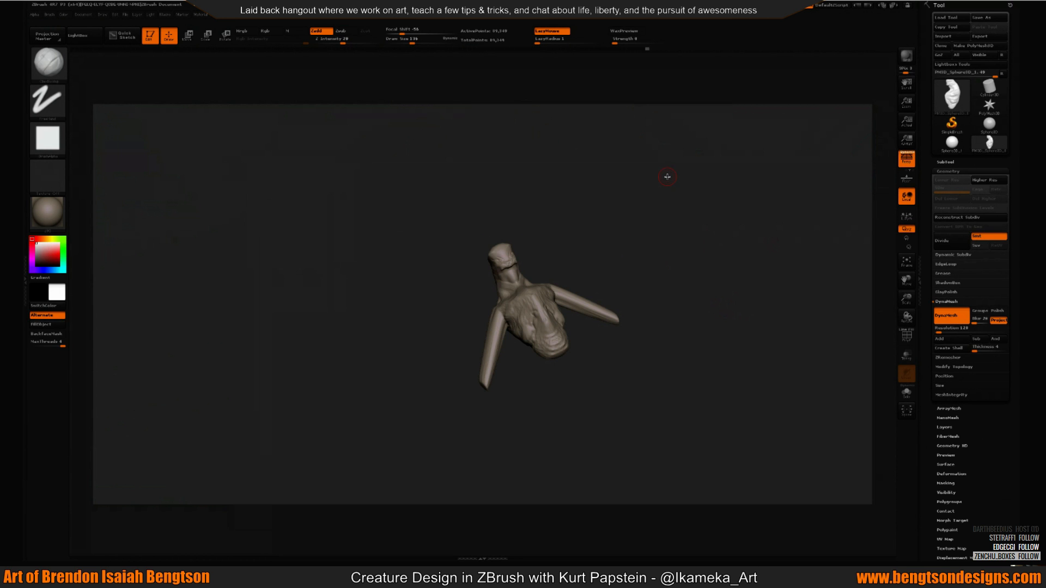
{"action": "left_click_drag", "start_coordinate": [665, 211], "coordinate": [662, 313], "text": "alt"}
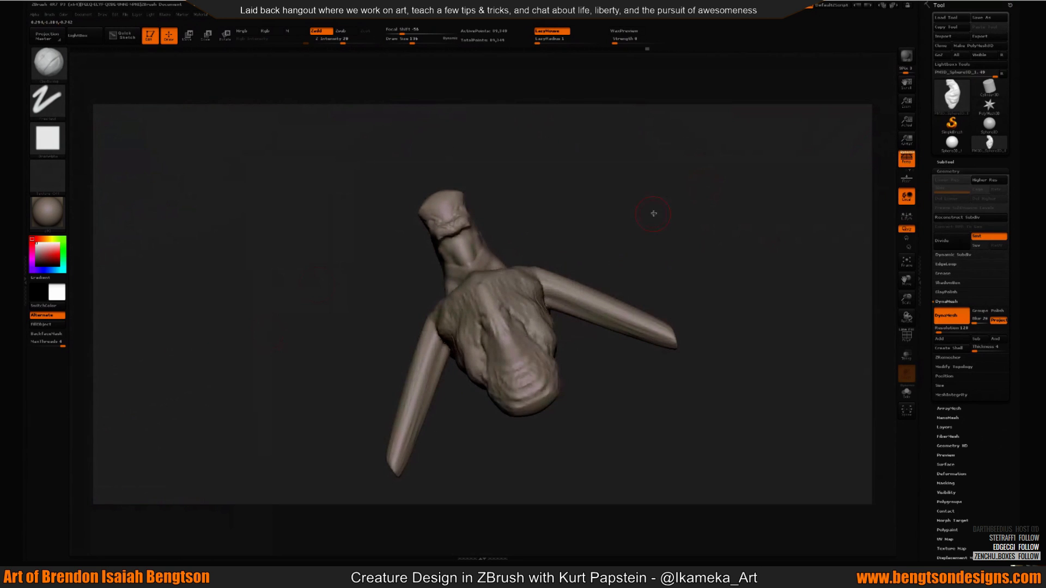
Step: Build up the head, neck and shoulder transitions with the ClayBuildup brush at a larger draw size
{"action": "mouse_move", "coordinate": [651, 221]}
{"action": "left_mouse_down"}
{"action": "mouse_move", "coordinate": [647, 231]}
{"action": "mouse_move", "coordinate": [662, 233]}
{"action": "left_mouse_up"}
{"action": "key", "text": "s"}
{"action": "left_click_drag", "start_coordinate": [522, 221], "coordinate": [529, 221]}
{"action": "left_click_drag", "start_coordinate": [531, 222], "coordinate": [505, 225]}
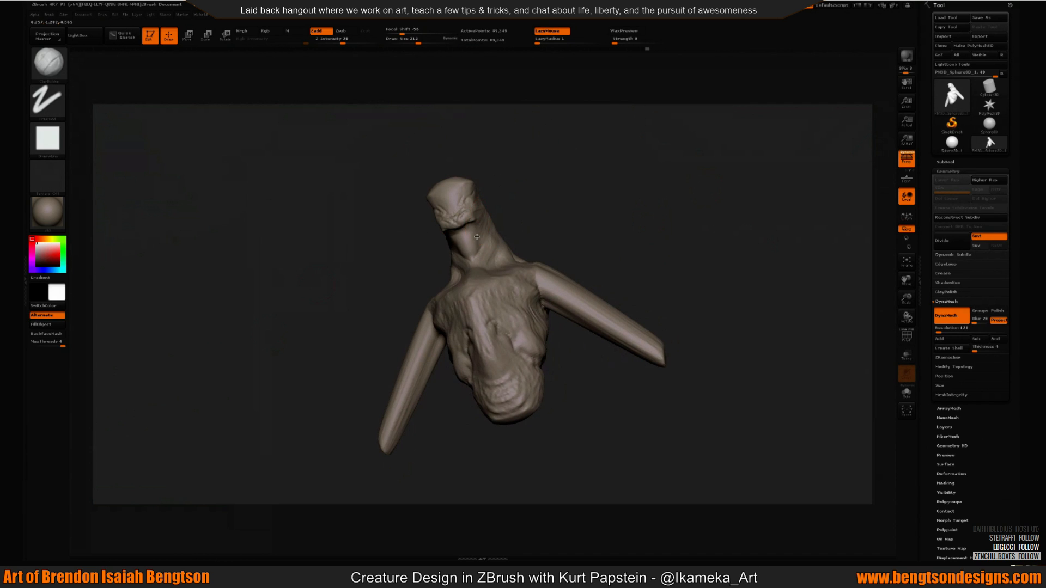
{"action": "left_click_drag", "start_coordinate": [547, 210], "coordinate": [693, 143]}
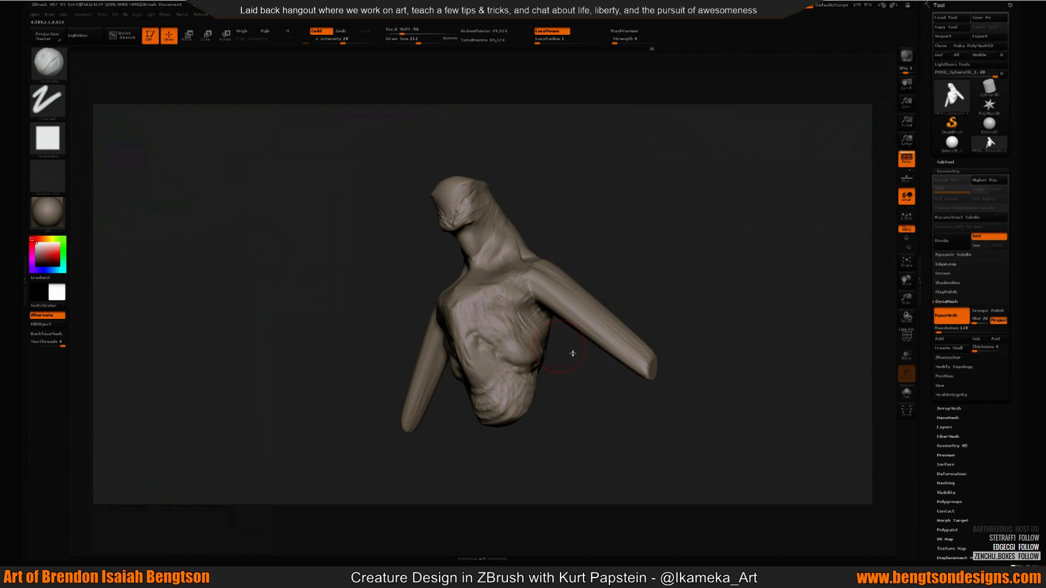
{"action": "mouse_move", "coordinate": [629, 180]}
{"action": "left_mouse_down"}
{"action": "mouse_move", "coordinate": [623, 210]}
{"action": "mouse_move", "coordinate": [644, 185]}
{"action": "left_mouse_up"}
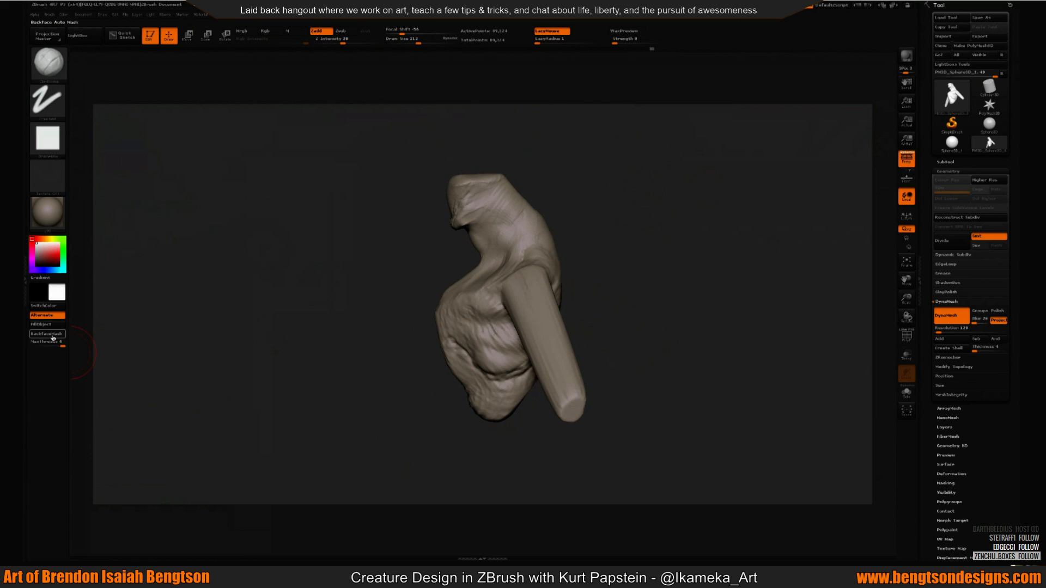
Step: Enable backface masking for the ClayBuildup brush and open its Auto Masking settings
{"action": "left_click", "coordinate": [60, 334]}
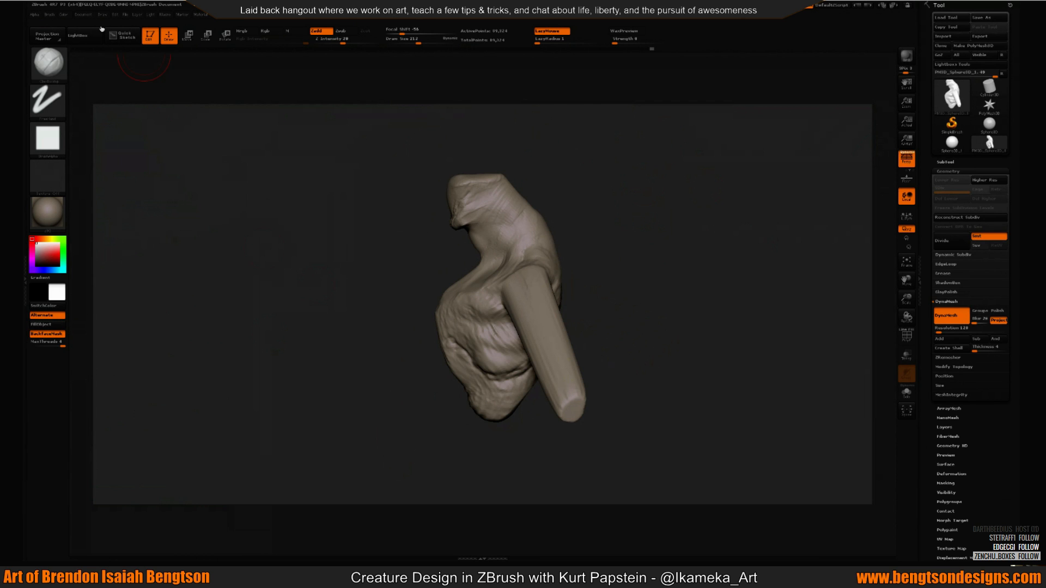
{"action": "left_click", "coordinate": [49, 15]}
{"action": "left_click_drag", "start_coordinate": [135, 297], "coordinate": [105, 95]}
{"action": "left_click", "coordinate": [89, 200]}
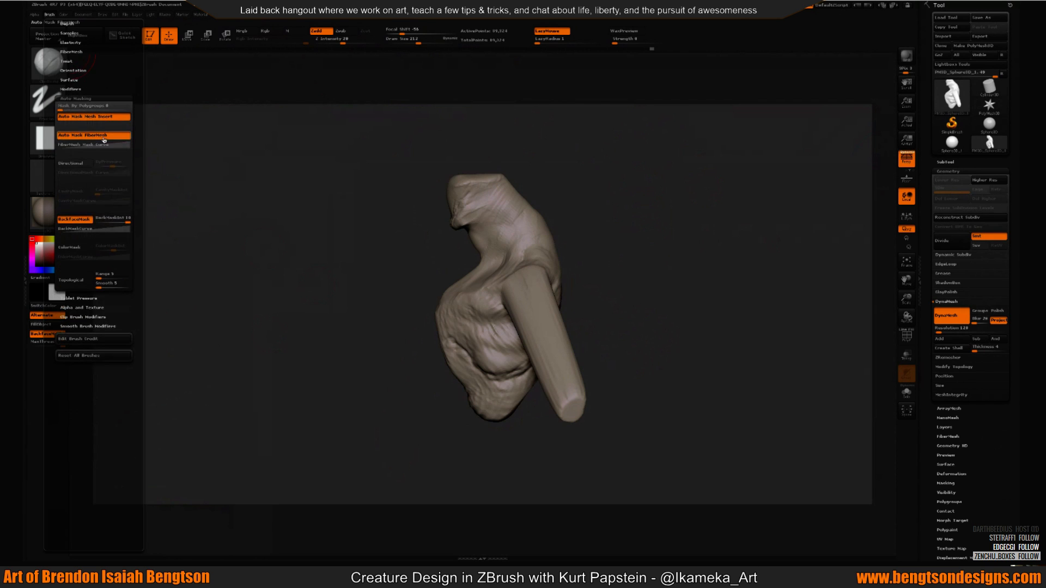
Step: Build up the shoulder and upper arm with the backface-masked ClayBuildup brush at a larger draw size
{"action": "mouse_move", "coordinate": [645, 214]}
{"action": "left_mouse_down"}
{"action": "mouse_move", "coordinate": [681, 228]}
{"action": "mouse_move", "coordinate": [583, 292]}
{"action": "mouse_move", "coordinate": [654, 238]}
{"action": "mouse_move", "coordinate": [643, 227]}
{"action": "mouse_move", "coordinate": [599, 288]}
{"action": "mouse_move", "coordinate": [540, 286]}
{"action": "mouse_move", "coordinate": [574, 329]}
{"action": "left_mouse_up"}
{"action": "key", "text": "s"}
{"action": "left_click", "coordinate": [672, 231]}
{"action": "mouse_move", "coordinate": [615, 272]}
{"action": "left_mouse_down"}
{"action": "mouse_move", "coordinate": [561, 299]}
{"action": "mouse_move", "coordinate": [557, 368]}
{"action": "left_mouse_up"}
{"action": "mouse_move", "coordinate": [594, 392]}
{"action": "left_mouse_down"}
{"action": "mouse_move", "coordinate": [623, 353]}
{"action": "mouse_move", "coordinate": [611, 351]}
{"action": "left_mouse_up"}
{"action": "left_click_drag", "start_coordinate": [545, 262], "coordinate": [536, 291]}
{"action": "left_click_drag", "start_coordinate": [486, 326], "coordinate": [537, 283]}
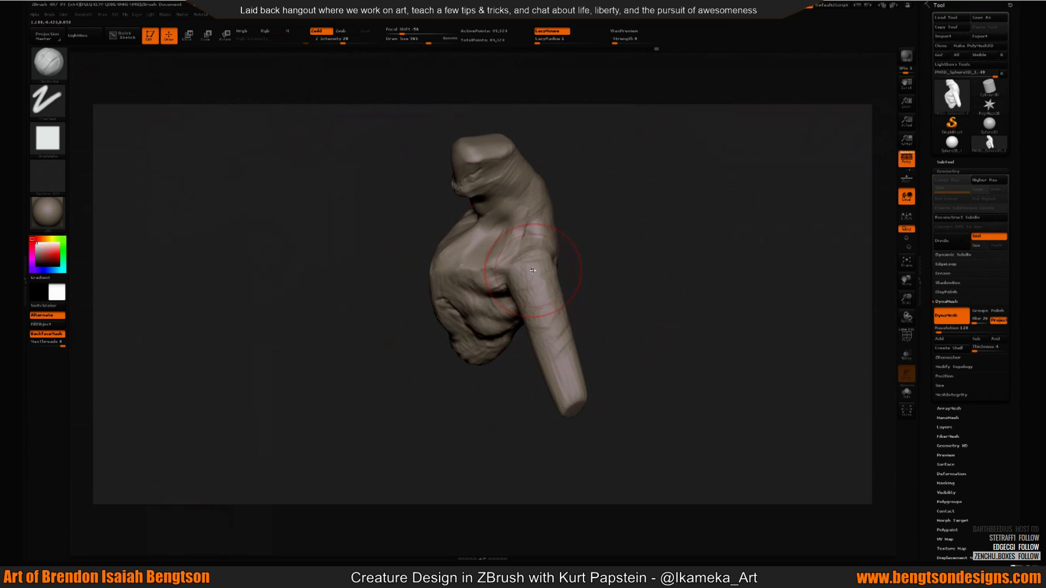
Step: Build up the shoulder and upper back with the backface-masked ClayBuildup brush at a draw size of about 202
{"action": "left_click_drag", "start_coordinate": [607, 240], "coordinate": [626, 239]}
{"action": "key", "text": "s"}
{"action": "left_click_drag", "start_coordinate": [540, 78], "coordinate": [528, 78]}
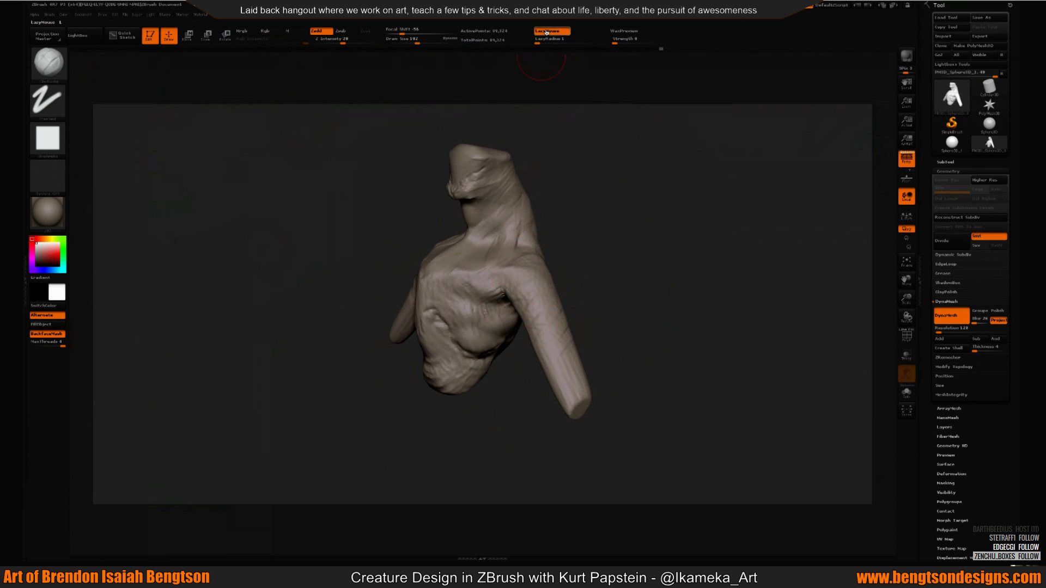
{"action": "left_click", "coordinate": [630, 34]}
{"action": "left_click_drag", "start_coordinate": [631, 39], "coordinate": [644, 39]}
{"action": "mouse_move", "coordinate": [616, 126]}
{"action": "left_mouse_down"}
{"action": "mouse_move", "coordinate": [655, 124]}
{"action": "mouse_move", "coordinate": [668, 175]}
{"action": "mouse_move", "coordinate": [626, 166]}
{"action": "mouse_move", "coordinate": [631, 130]}
{"action": "left_mouse_up"}
{"action": "left_click", "coordinate": [628, 33]}
{"action": "mouse_move", "coordinate": [588, 83]}
{"action": "left_mouse_down"}
{"action": "mouse_move", "coordinate": [630, 229]}
{"action": "mouse_move", "coordinate": [684, 182]}
{"action": "mouse_move", "coordinate": [619, 279]}
{"action": "mouse_move", "coordinate": [605, 273]}
{"action": "mouse_move", "coordinate": [582, 301]}
{"action": "left_mouse_up"}
{"action": "mouse_move", "coordinate": [588, 337]}
{"action": "left_mouse_down"}
{"action": "mouse_move", "coordinate": [598, 351]}
{"action": "mouse_move", "coordinate": [583, 350]}
{"action": "mouse_move", "coordinate": [569, 307]}
{"action": "left_mouse_up"}
{"action": "mouse_move", "coordinate": [601, 271]}
{"action": "left_mouse_down"}
{"action": "mouse_move", "coordinate": [552, 306]}
{"action": "mouse_move", "coordinate": [526, 283]}
{"action": "mouse_move", "coordinate": [541, 315]}
{"action": "mouse_move", "coordinate": [518, 286]}
{"action": "left_mouse_up"}
{"action": "mouse_move", "coordinate": [610, 308]}
{"action": "left_mouse_down"}
{"action": "mouse_move", "coordinate": [635, 313]}
{"action": "mouse_move", "coordinate": [598, 483]}
{"action": "left_mouse_up"}
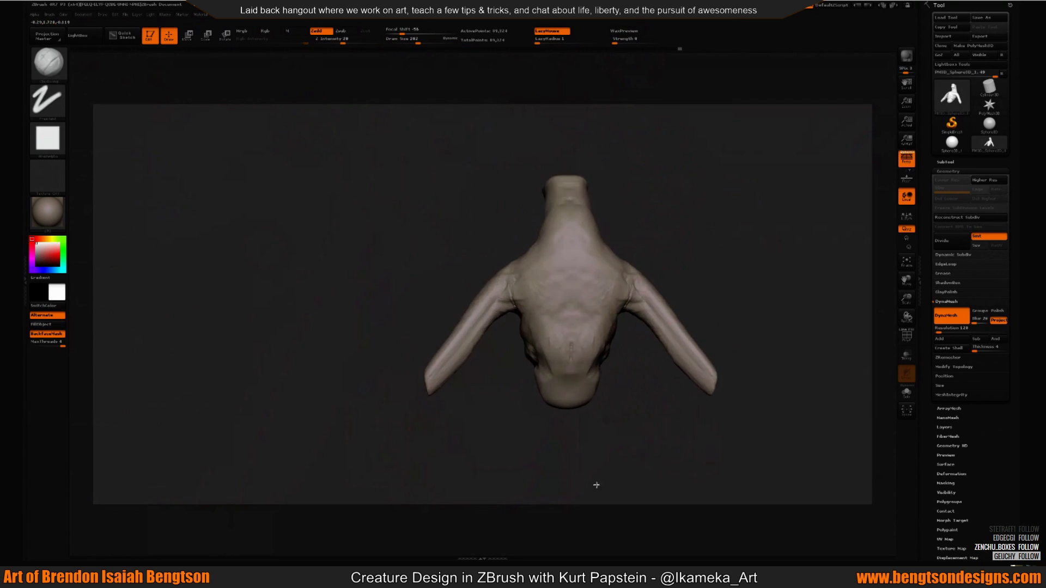
Step: Reshape the arms and shoulders with the Move brush at a large draw size
{"action": "key", "text": "b"}
{"action": "key", "text": "m"}
{"action": "key", "text": "v"}
{"action": "mouse_move", "coordinate": [789, 278]}
{"action": "left_mouse_down"}
{"action": "mouse_move", "coordinate": [675, 272]}
{"action": "mouse_move", "coordinate": [683, 275]}
{"action": "mouse_move", "coordinate": [675, 343]}
{"action": "left_mouse_up"}
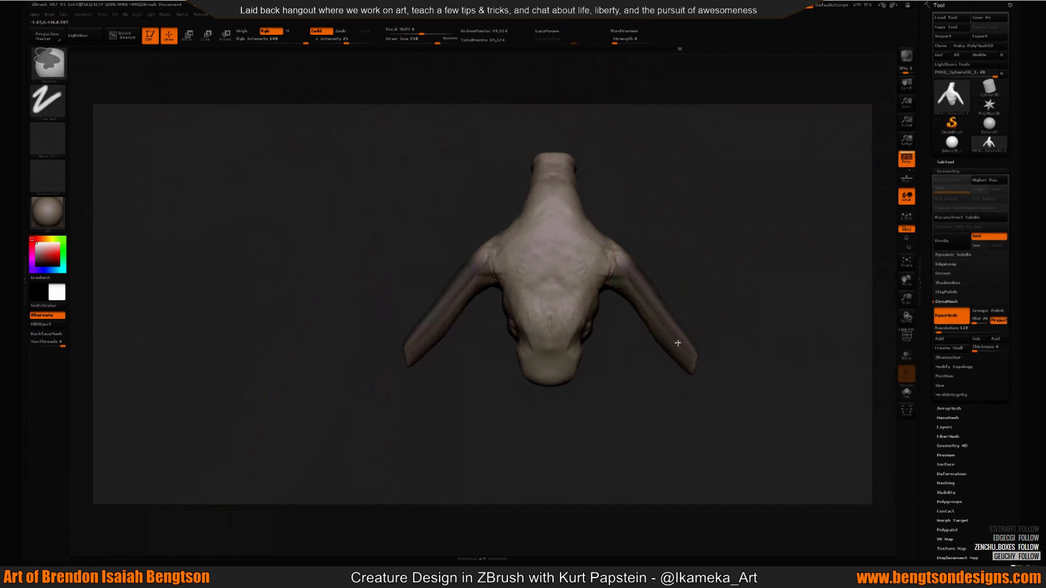
{"action": "left_click_drag", "start_coordinate": [710, 292], "coordinate": [650, 331]}
{"action": "mouse_move", "coordinate": [618, 401]}
{"action": "left_mouse_down", "text": "alt"}
{"action": "mouse_move", "coordinate": [567, 399]}
{"action": "mouse_move", "coordinate": [582, 381]}
{"action": "left_mouse_up", "text": "alt"}
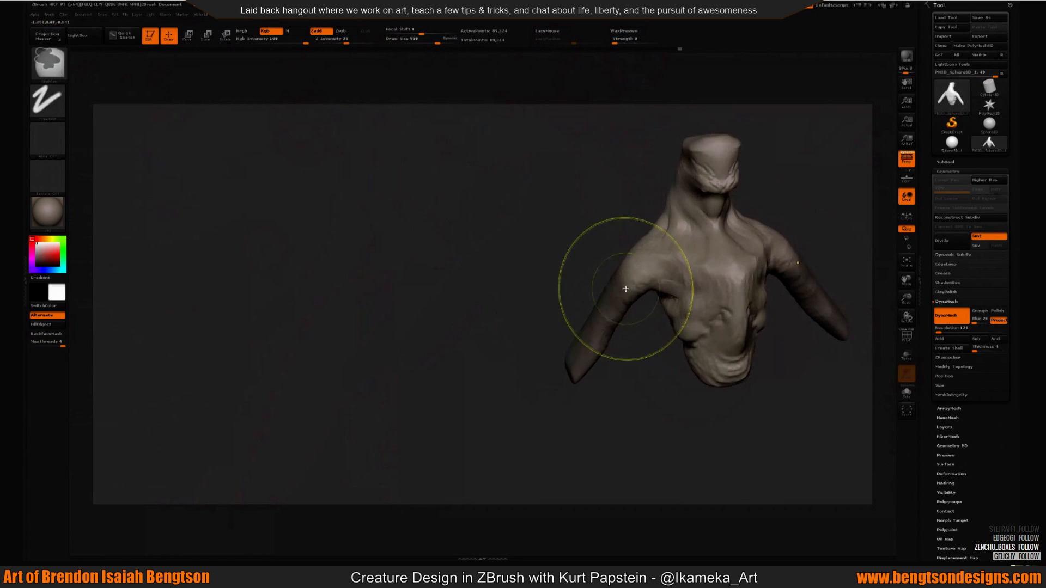
{"action": "mouse_move", "coordinate": [561, 321]}
{"action": "left_mouse_down"}
{"action": "mouse_move", "coordinate": [646, 317]}
{"action": "mouse_move", "coordinate": [678, 262]}
{"action": "mouse_move", "coordinate": [705, 275]}
{"action": "mouse_move", "coordinate": [497, 315]}
{"action": "left_mouse_up"}
{"action": "key", "text": "s"}
{"action": "mouse_move", "coordinate": [618, 295]}
{"action": "left_mouse_down"}
{"action": "mouse_move", "coordinate": [682, 299]}
{"action": "mouse_move", "coordinate": [604, 343]}
{"action": "mouse_move", "coordinate": [654, 305]}
{"action": "mouse_move", "coordinate": [665, 411]}
{"action": "mouse_move", "coordinate": [784, 327]}
{"action": "mouse_move", "coordinate": [749, 217]}
{"action": "mouse_move", "coordinate": [677, 306]}
{"action": "mouse_move", "coordinate": [681, 323]}
{"action": "mouse_move", "coordinate": [692, 322]}
{"action": "mouse_move", "coordinate": [676, 315]}
{"action": "left_mouse_up"}
Step: Shape the upper arm with the Clay brush and remesh the model with DynaMesh
{"action": "key", "text": "b"}
{"action": "key", "text": "c"}
{"action": "key", "text": "l"}
{"action": "left_click_drag", "start_coordinate": [734, 299], "coordinate": [696, 291], "text": "alt"}
{"action": "mouse_move", "coordinate": [714, 303]}
{"action": "left_mouse_down", "text": "ctrl"}
{"action": "mouse_move", "coordinate": [747, 325]}
{"action": "mouse_move", "coordinate": [699, 287]}
{"action": "left_mouse_up", "text": "ctrl"}
Step: Refine the forms of the shoulder and arm with the Clay brush at an adjusted draw size, updating the DynaMesh
{"action": "key", "text": "s"}
{"action": "left_click", "coordinate": [642, 303]}
{"action": "left_click_drag", "start_coordinate": [638, 303], "coordinate": [624, 305]}
{"action": "key", "text": "s"}
{"action": "left_click_drag", "start_coordinate": [703, 303], "coordinate": [657, 298]}
{"action": "left_click", "coordinate": [645, 296]}
{"action": "mouse_move", "coordinate": [701, 269]}
{"action": "left_mouse_down"}
{"action": "mouse_move", "coordinate": [749, 276]}
{"action": "mouse_move", "coordinate": [716, 375]}
{"action": "left_mouse_up"}
{"action": "left_click_drag", "start_coordinate": [650, 315], "coordinate": [639, 321]}
{"action": "left_click_drag", "start_coordinate": [700, 332], "coordinate": [692, 307]}
{"action": "mouse_move", "coordinate": [653, 316]}
{"action": "left_mouse_down"}
{"action": "mouse_move", "coordinate": [663, 240]}
{"action": "mouse_move", "coordinate": [676, 260]}
{"action": "mouse_move", "coordinate": [648, 261]}
{"action": "left_mouse_up"}
{"action": "left_click_drag", "start_coordinate": [751, 292], "coordinate": [731, 272]}
{"action": "left_click_drag", "start_coordinate": [750, 247], "coordinate": [686, 304], "text": "alt"}
{"action": "left_click_drag", "start_coordinate": [802, 210], "coordinate": [724, 241], "text": "ctrl"}
Step: Sculpt the neck and upper chest forms with the Standard brush at a smaller draw size
{"action": "key", "text": "s"}
{"action": "mouse_move", "coordinate": [679, 201]}
{"action": "left_mouse_down"}
{"action": "mouse_move", "coordinate": [599, 229]}
{"action": "mouse_move", "coordinate": [611, 205]}
{"action": "mouse_move", "coordinate": [656, 210]}
{"action": "left_mouse_up"}
{"action": "left_click", "coordinate": [609, 226]}
{"action": "key", "text": "b"}
{"action": "key", "text": "s"}
{"action": "key", "text": "t"}
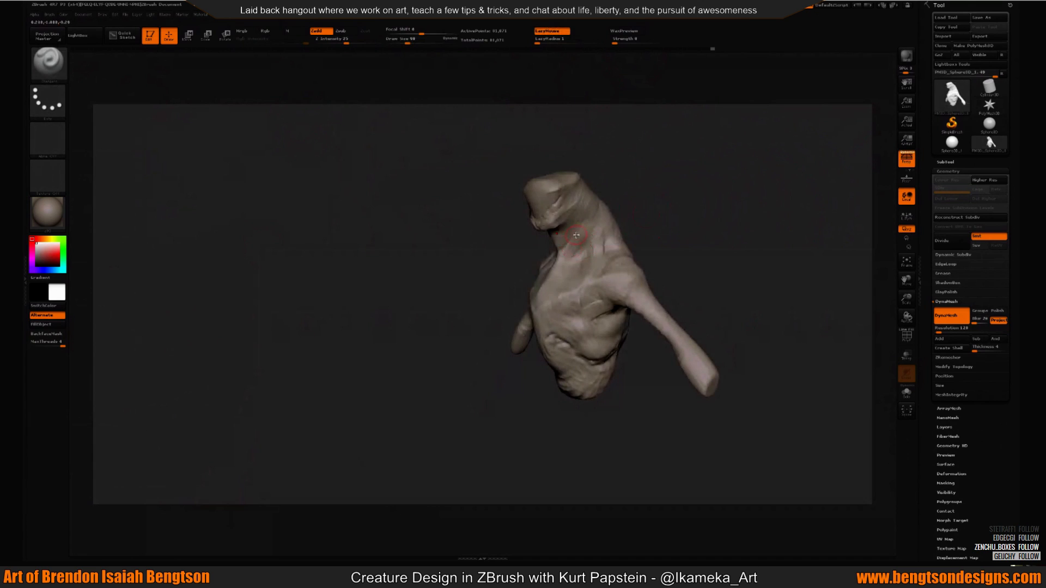
{"action": "mouse_move", "coordinate": [579, 282]}
{"action": "left_mouse_down"}
{"action": "mouse_move", "coordinate": [654, 207]}
{"action": "mouse_move", "coordinate": [595, 257]}
{"action": "mouse_move", "coordinate": [527, 244]}
{"action": "left_mouse_up"}
{"action": "left_click_drag", "start_coordinate": [638, 211], "coordinate": [659, 215]}
Step: Carve creases into the neck and shoulder with the DamStandard brush, soften them and remesh with DynaMesh
{"action": "key", "text": "b"}
{"action": "key", "text": "d"}
{"action": "key", "text": "s"}
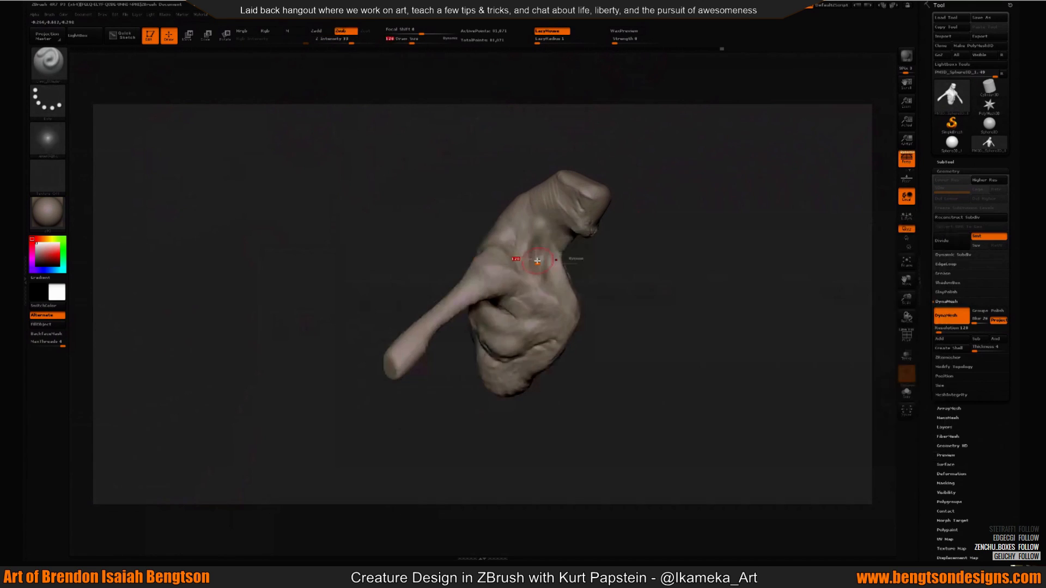
{"action": "mouse_move", "coordinate": [551, 275]}
{"action": "left_mouse_down"}
{"action": "mouse_move", "coordinate": [557, 257]}
{"action": "mouse_move", "coordinate": [528, 252]}
{"action": "mouse_move", "coordinate": [515, 235]}
{"action": "left_mouse_up"}
{"action": "left_click_drag", "start_coordinate": [475, 164], "coordinate": [632, 210]}
{"action": "left_click_drag", "start_coordinate": [522, 245], "coordinate": [518, 248], "text": "shift"}
{"action": "right_click_drag", "start_coordinate": [525, 255], "coordinate": [601, 158], "text": "ctrl"}
{"action": "left_click_drag", "start_coordinate": [628, 172], "coordinate": [682, 274], "text": "ctrl"}
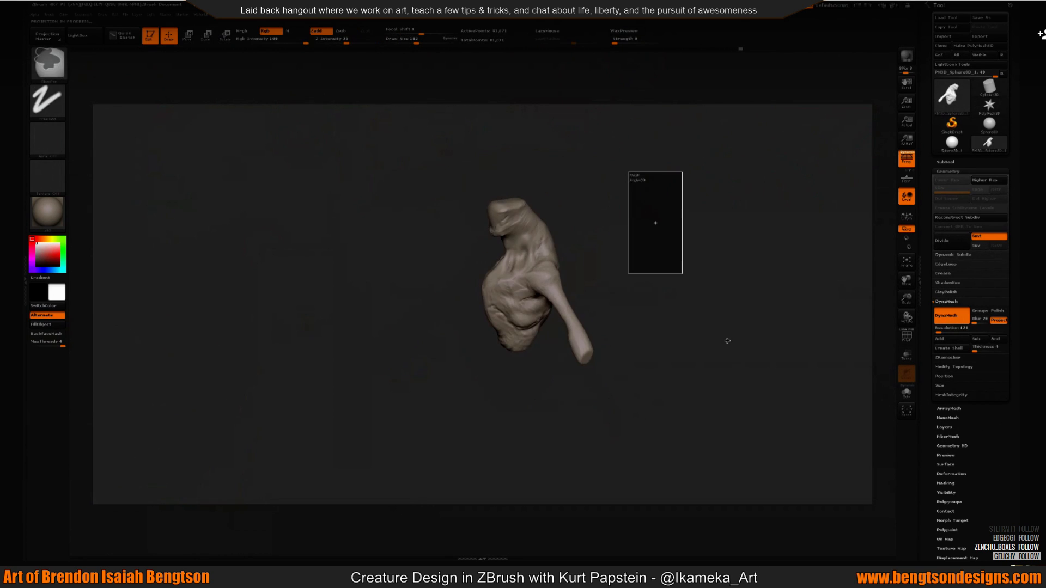
Step: Load a different smoothing brush from the Smooth folder of the LightBox brush library and close LightBox
{"action": "key", "text": "comma"}
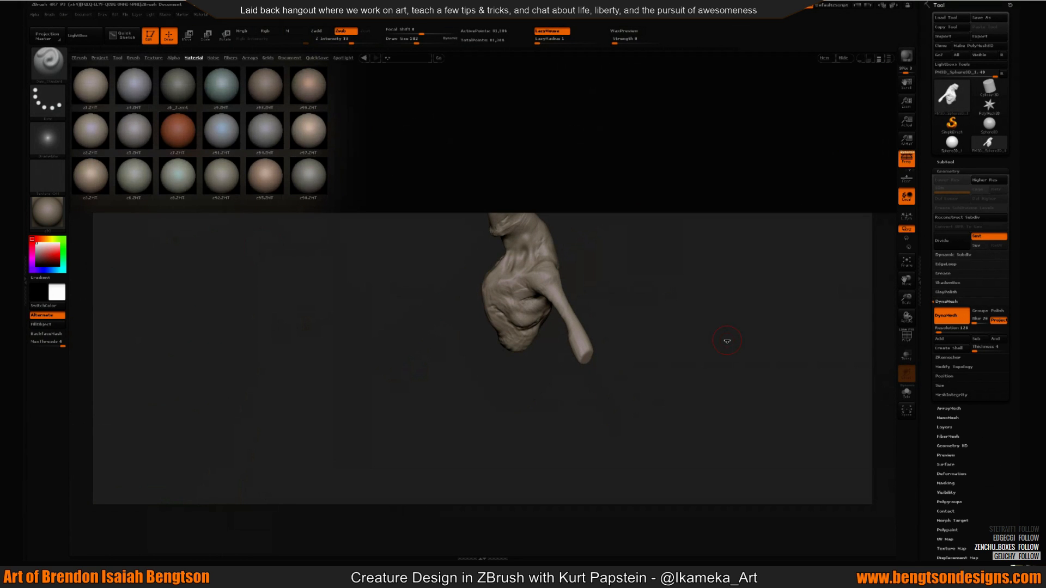
{"action": "left_click", "coordinate": [132, 58]}
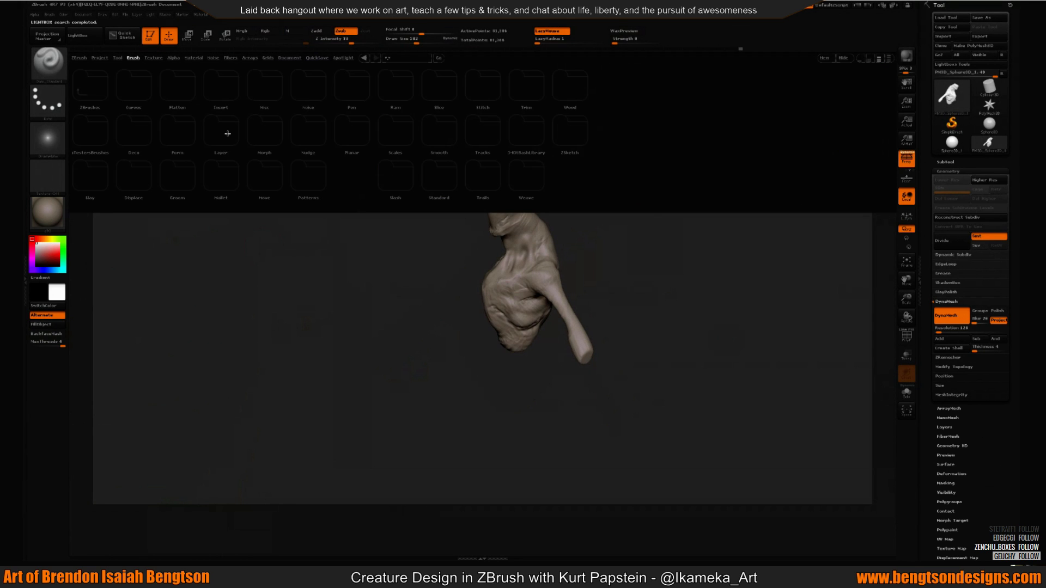
{"action": "double_click", "coordinate": [439, 139]}
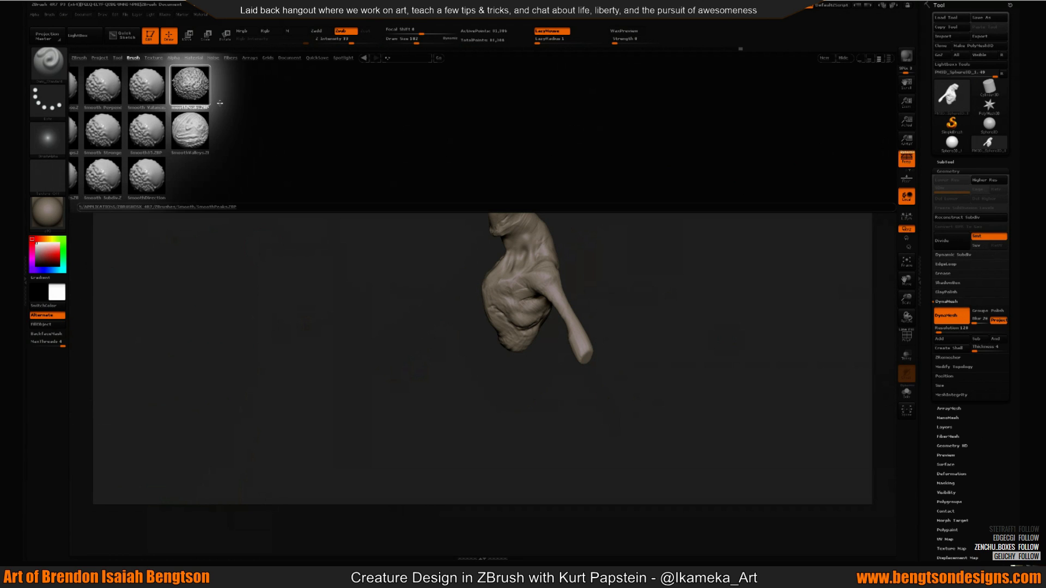
{"action": "double_click", "coordinate": [161, 118]}
{"action": "left_click", "coordinate": [89, 38]}
{"action": "left_click", "coordinate": [89, 39]}
Step: Smooth the surface of the head and neck with the loaded smoothing brush
{"action": "mouse_move", "coordinate": [631, 215]}
{"action": "left_mouse_down", "text": "alt"}
{"action": "mouse_move", "coordinate": [628, 170]}
{"action": "mouse_move", "coordinate": [631, 194]}
{"action": "left_mouse_up", "text": "alt"}
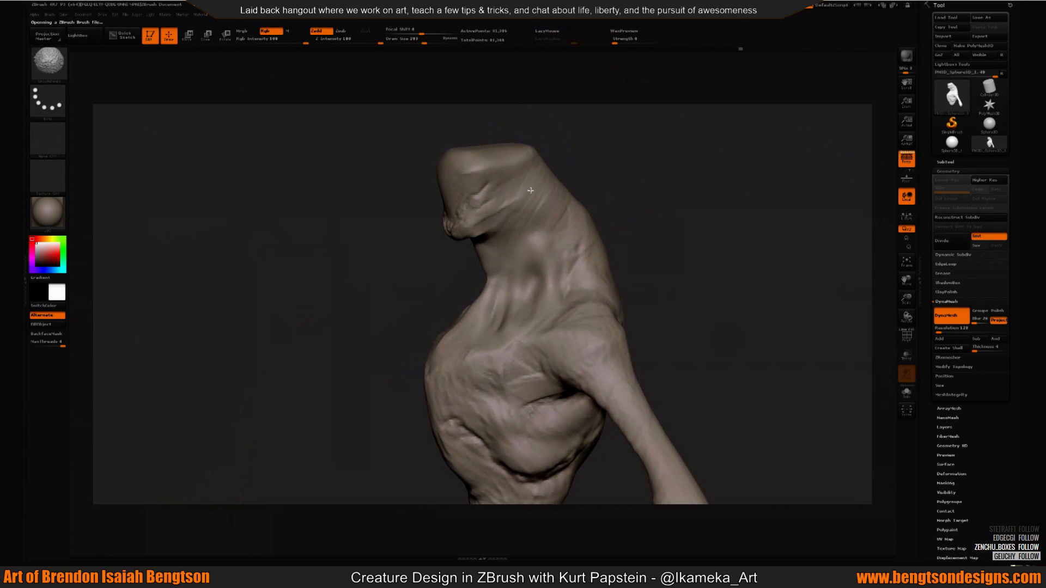
{"action": "right_click_drag", "start_coordinate": [524, 210], "coordinate": [594, 162]}
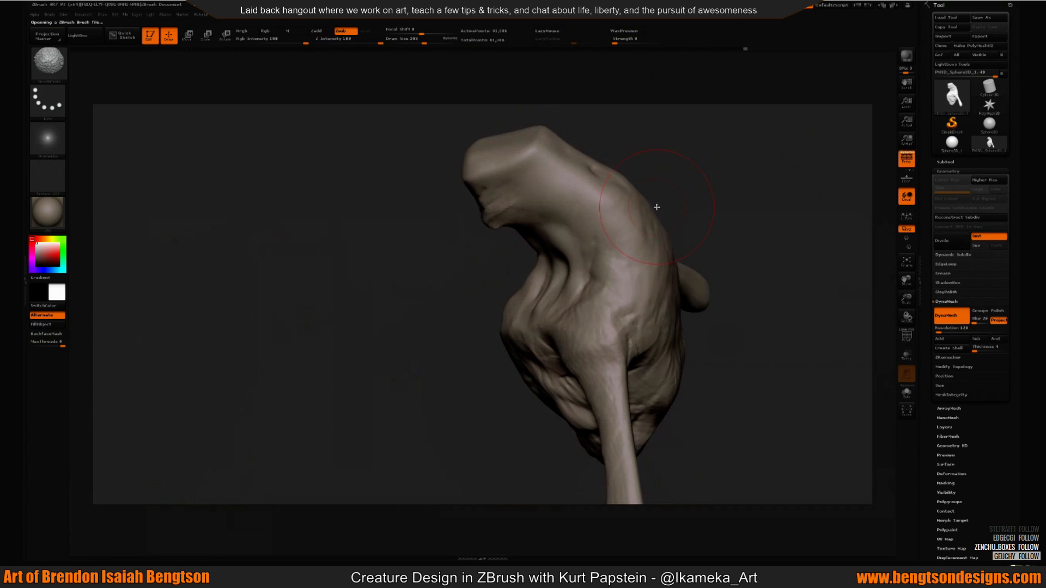
{"action": "left_click_drag", "start_coordinate": [656, 208], "coordinate": [746, 215]}
{"action": "left_click_drag", "start_coordinate": [553, 223], "coordinate": [555, 267], "text": "shift"}
{"action": "mouse_move", "coordinate": [646, 283]}
{"action": "left_mouse_down", "text": "alt"}
{"action": "mouse_move", "coordinate": [648, 233]}
{"action": "mouse_move", "coordinate": [624, 192]}
{"action": "left_mouse_up", "text": "alt"}
{"action": "left_click_drag", "start_coordinate": [538, 201], "coordinate": [533, 239], "text": "shift"}
Step: Smooth the chest, ribcage and back of the torso
{"action": "left_click_drag", "start_coordinate": [507, 371], "coordinate": [466, 307]}
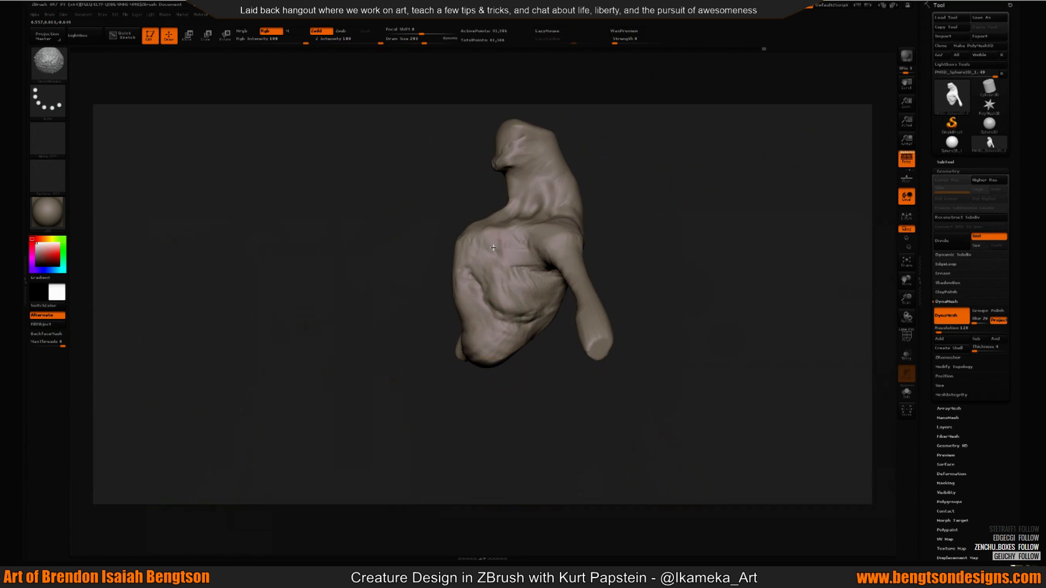
{"action": "mouse_move", "coordinate": [688, 243]}
{"action": "left_mouse_down"}
{"action": "mouse_move", "coordinate": [628, 257]}
{"action": "mouse_move", "coordinate": [485, 251]}
{"action": "left_mouse_up"}
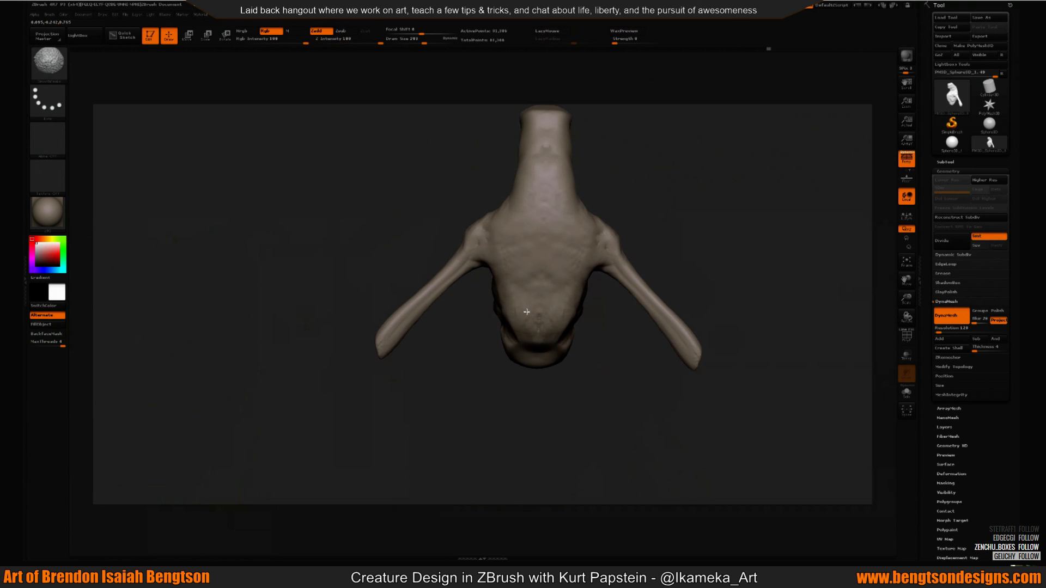
{"action": "left_click_drag", "start_coordinate": [589, 427], "coordinate": [409, 299]}
{"action": "mouse_move", "coordinate": [533, 375]}
{"action": "left_mouse_down"}
{"action": "mouse_move", "coordinate": [639, 264]}
{"action": "mouse_move", "coordinate": [759, 380]}
{"action": "mouse_move", "coordinate": [719, 303]}
{"action": "mouse_move", "coordinate": [721, 352]}
{"action": "mouse_move", "coordinate": [740, 355]}
{"action": "mouse_move", "coordinate": [698, 222]}
{"action": "mouse_move", "coordinate": [690, 229]}
{"action": "mouse_move", "coordinate": [772, 221]}
{"action": "mouse_move", "coordinate": [689, 238]}
{"action": "mouse_move", "coordinate": [689, 218]}
{"action": "mouse_move", "coordinate": [703, 234]}
{"action": "left_mouse_up"}
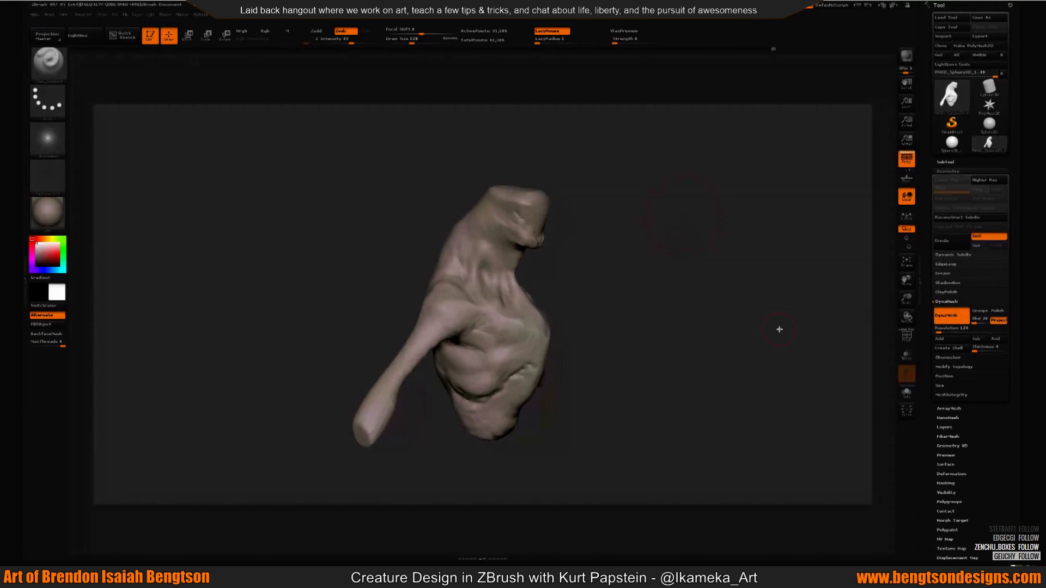
Step: Reshape the front of the head with the Move Elastic brush at a larger draw size
{"action": "key", "text": "b"}
{"action": "key", "text": "m"}
{"action": "key", "text": "e"}
{"action": "mouse_move", "coordinate": [621, 232]}
{"action": "left_mouse_down"}
{"action": "mouse_move", "coordinate": [679, 201]}
{"action": "mouse_move", "coordinate": [651, 200]}
{"action": "left_mouse_up"}
{"action": "left_click_drag", "start_coordinate": [584, 188], "coordinate": [548, 191]}
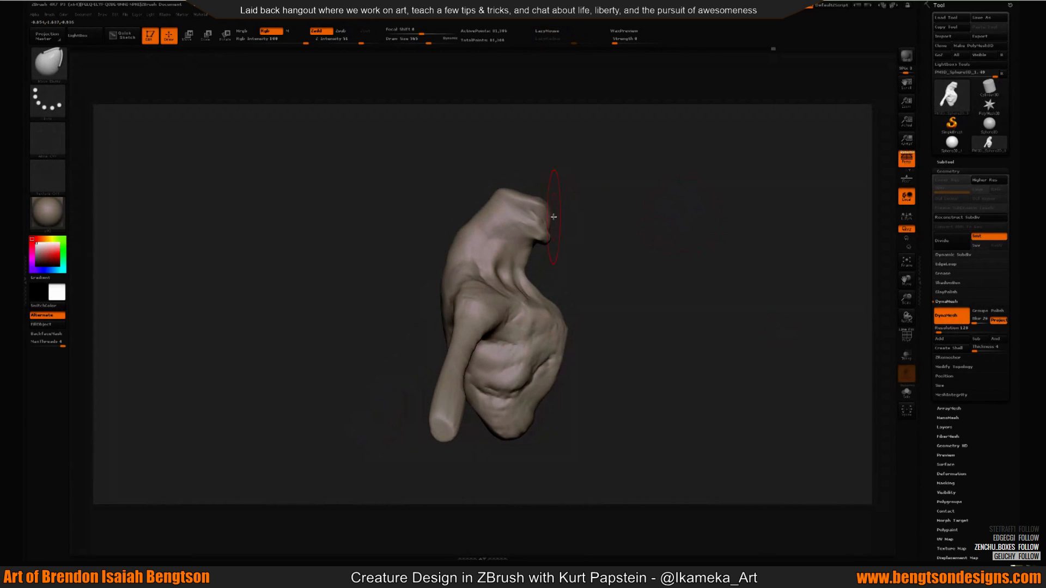